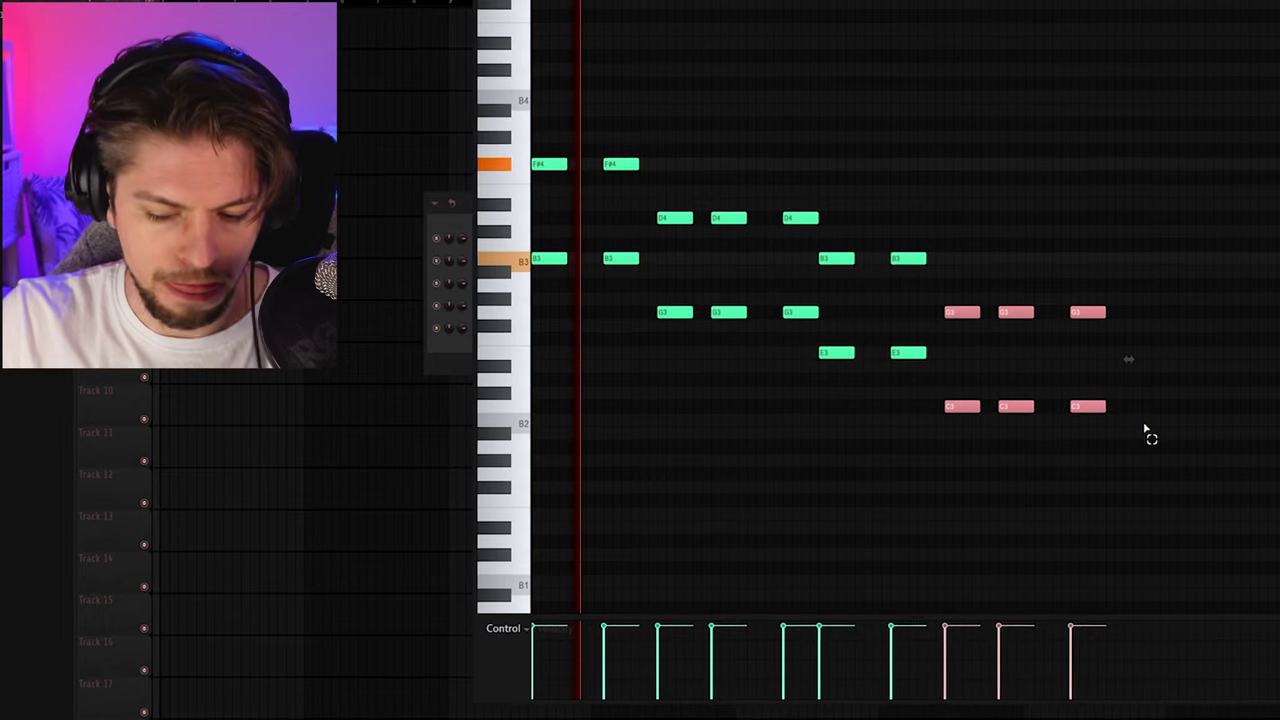
Transpose the selected last group of piano chord notes up to F#3 and C#4 and clear the note selection.
key(Up)
key(Up)
key(Up)
key(Up)
key(Up)
key(Up)
key(Up)
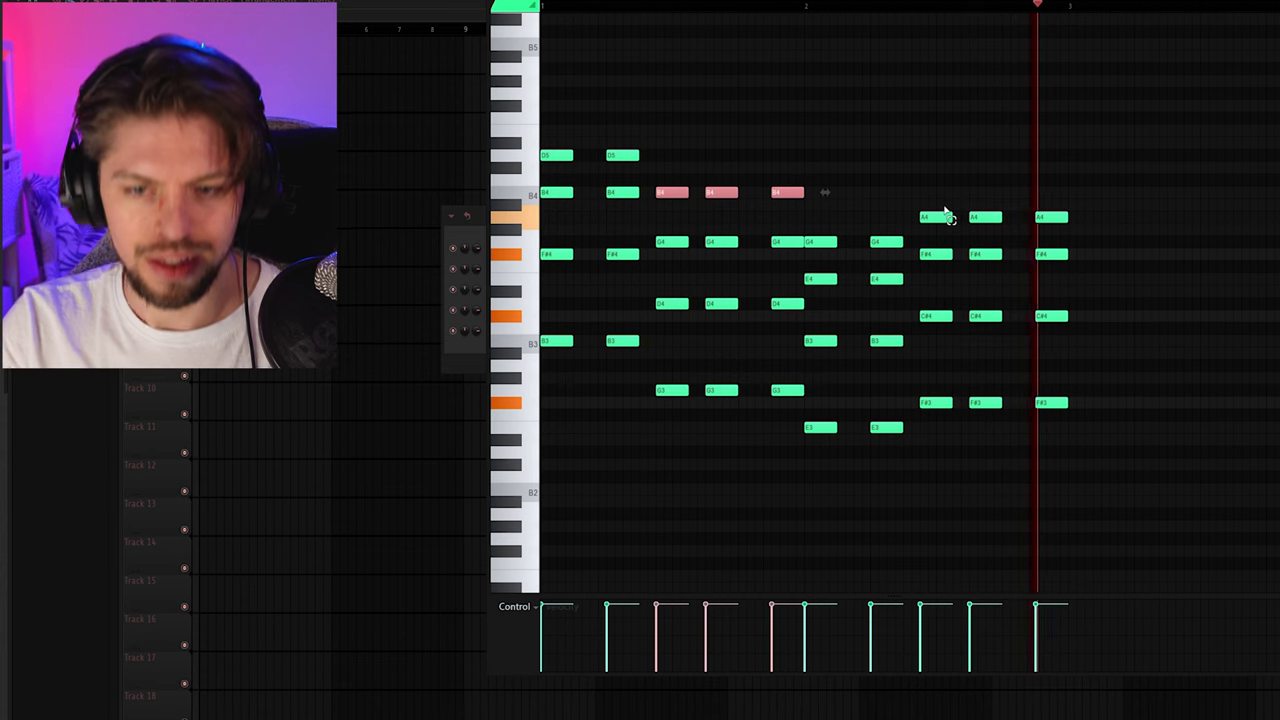
click(934, 157)
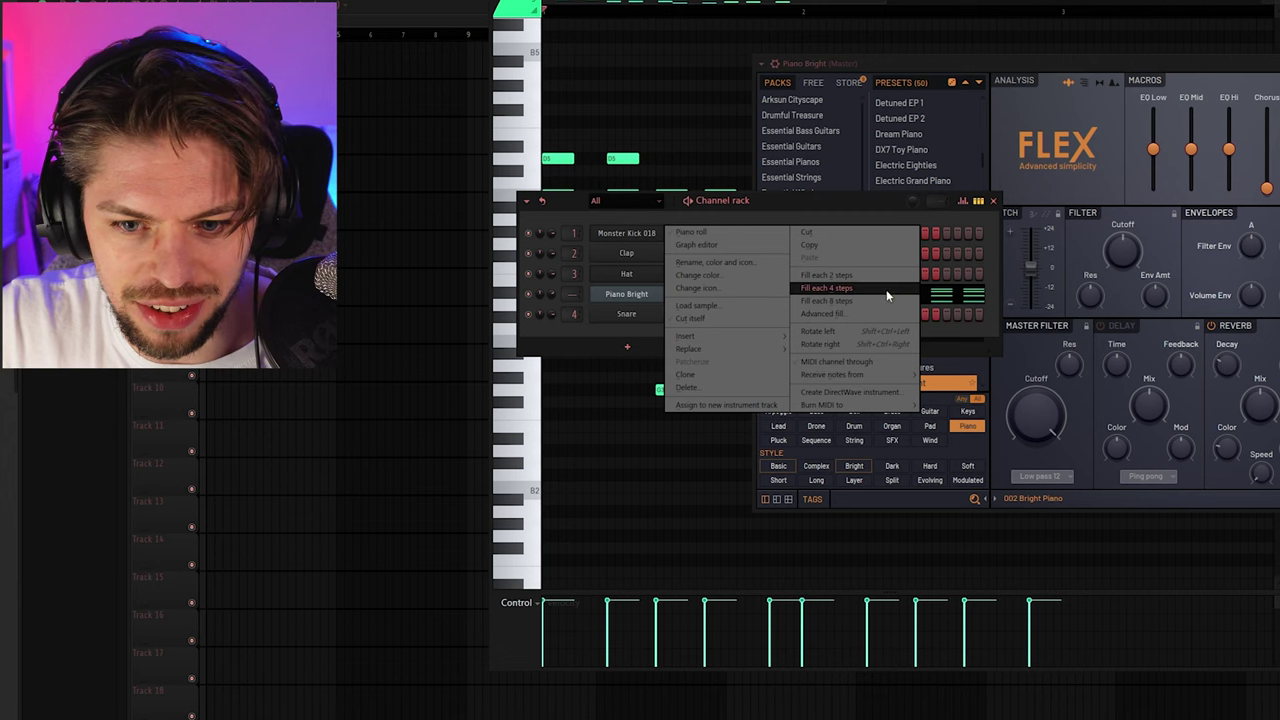
Fill the Monster Kick 018 channel with a hit on every 4th step and open its sampler settings.
click(886, 289)
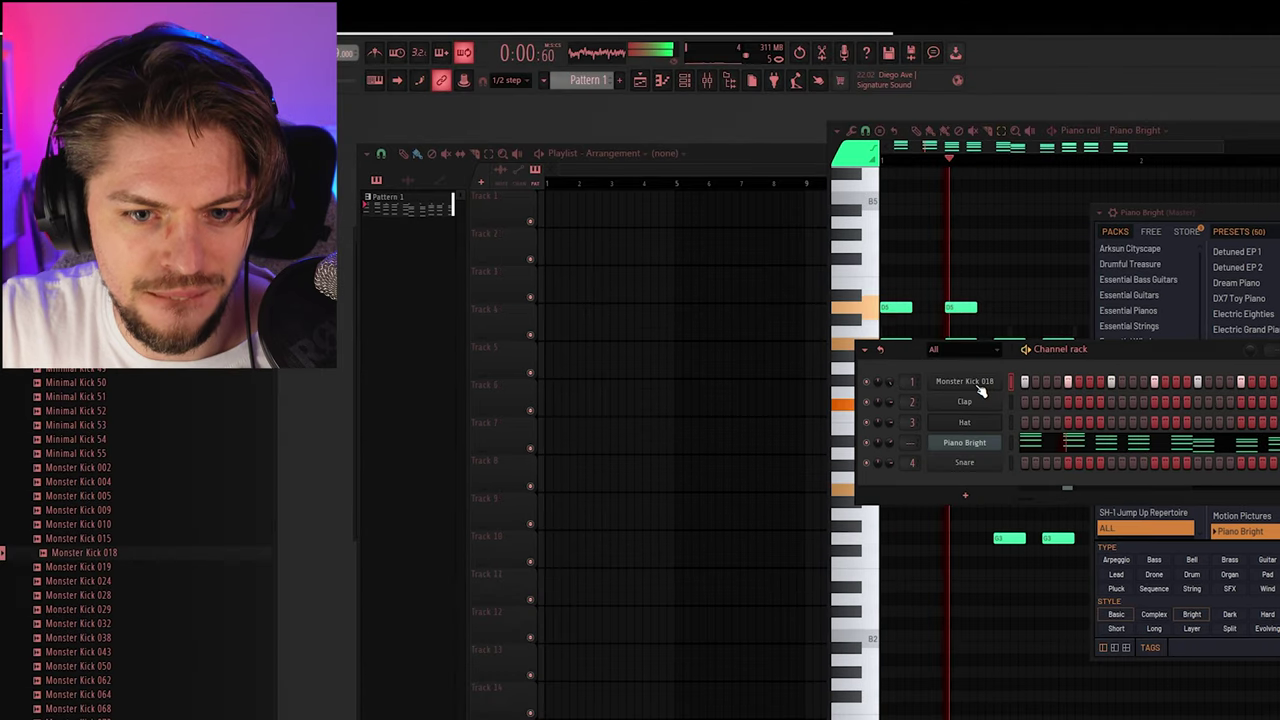
click(948, 386)
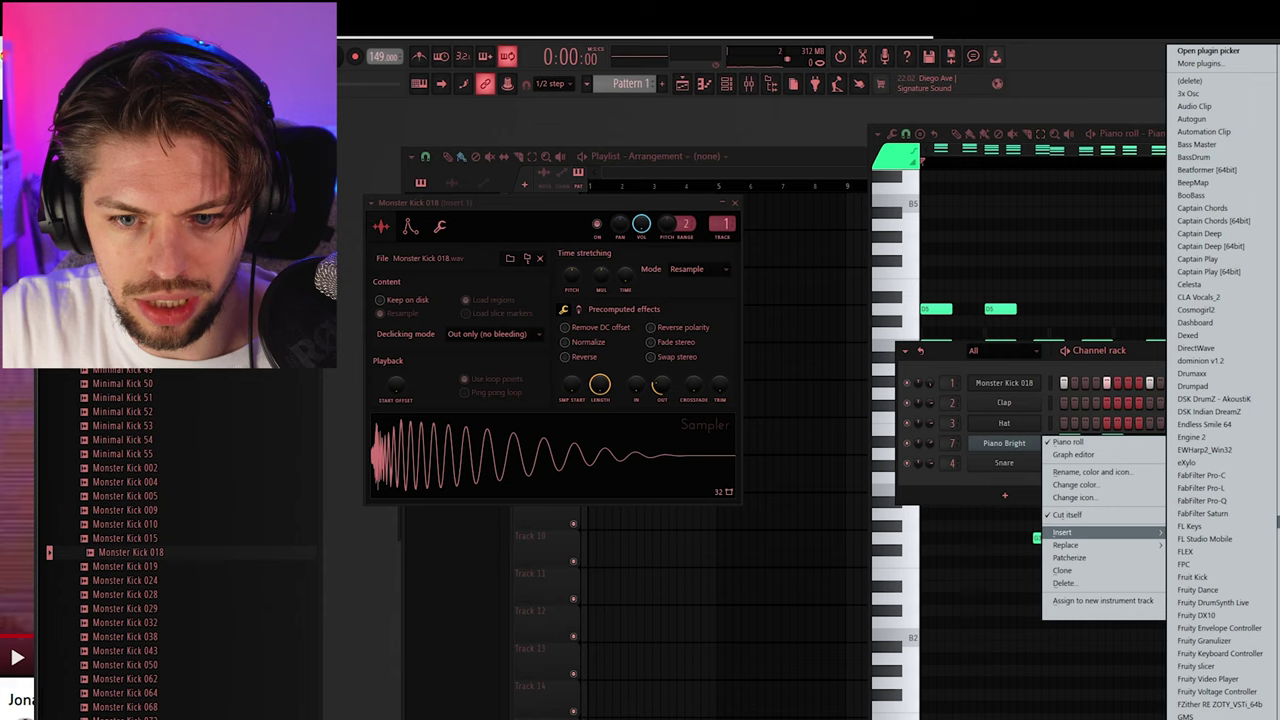
Insert a GMS channel and copy the lowest notes of the Piano Bright chords into its piano roll.
click(1186, 716)
key(F7)
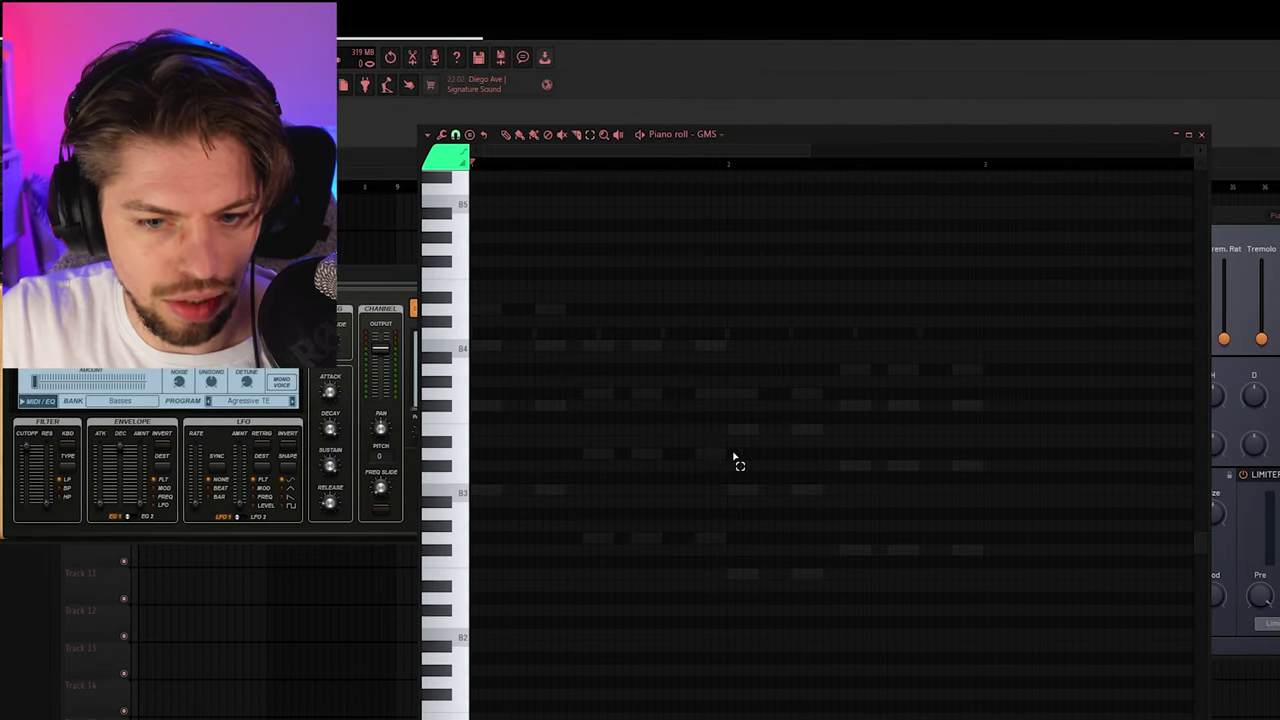
key(F6)
right_click(786, 440)
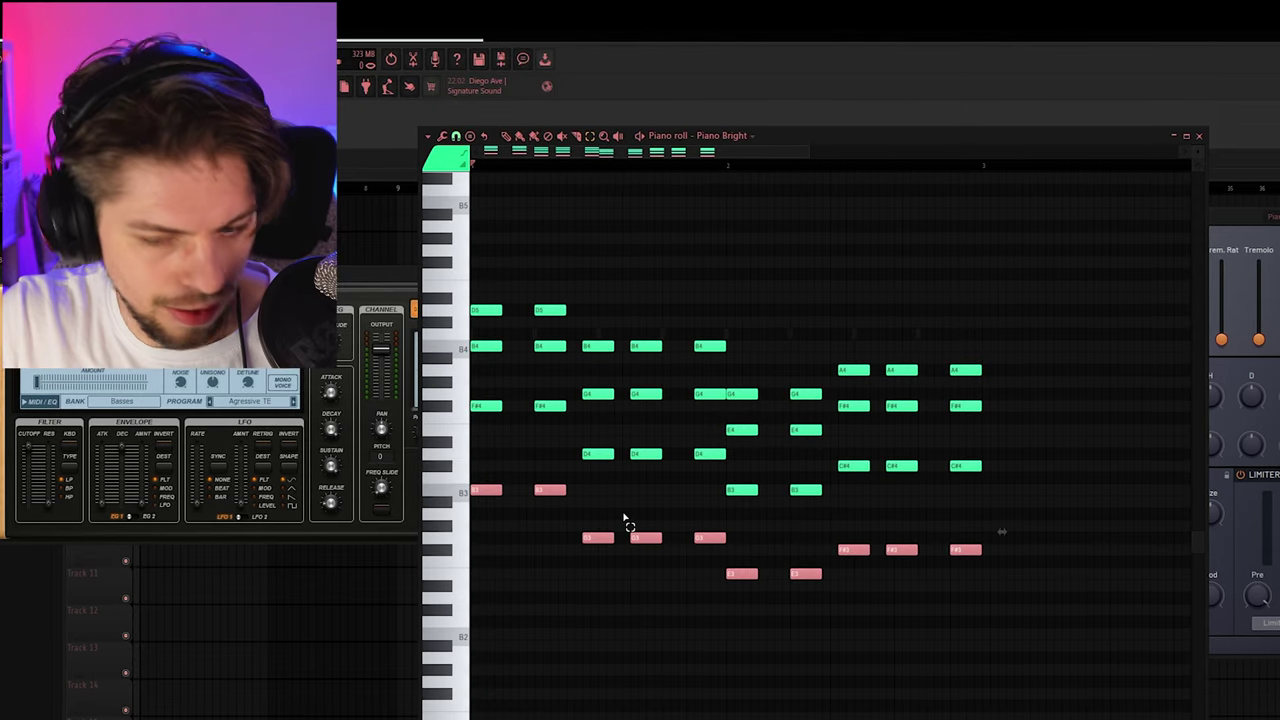
key(F6)
click(791, 457)
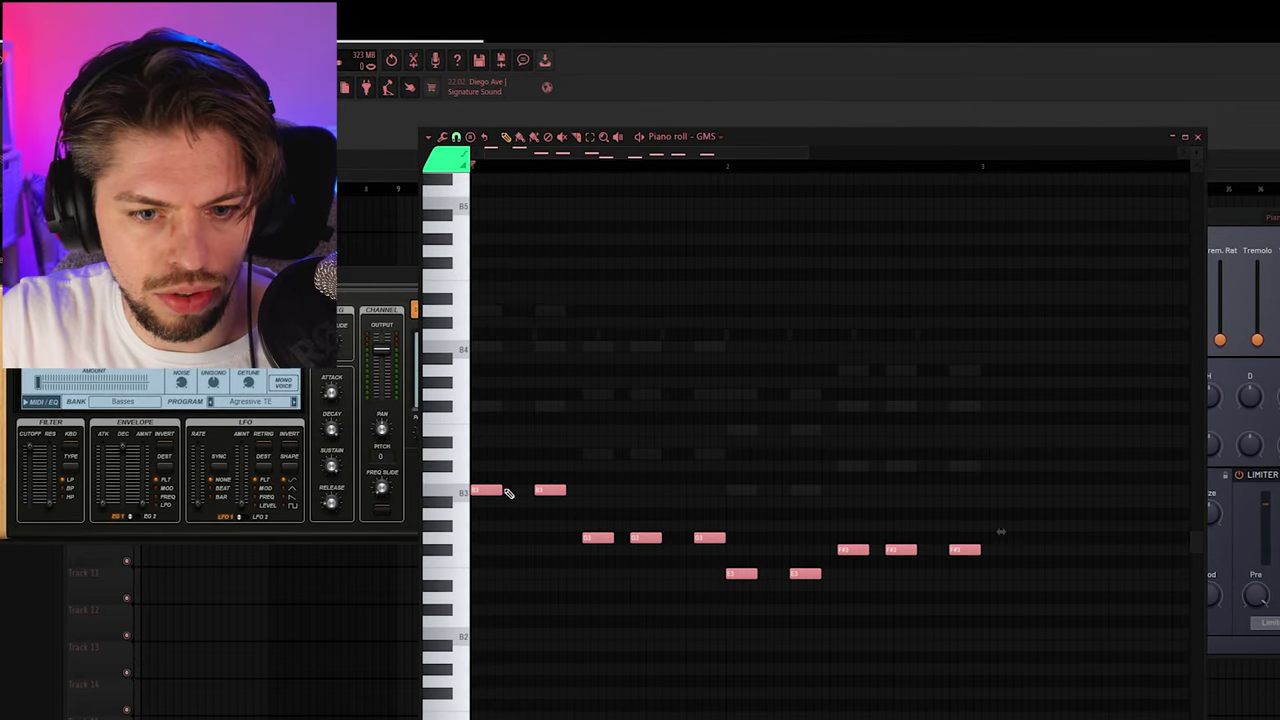
Shift the GMS bass notes onto the off-beats and transpose them up one octave.
drag(486, 491, 511, 498)
click(584, 533)
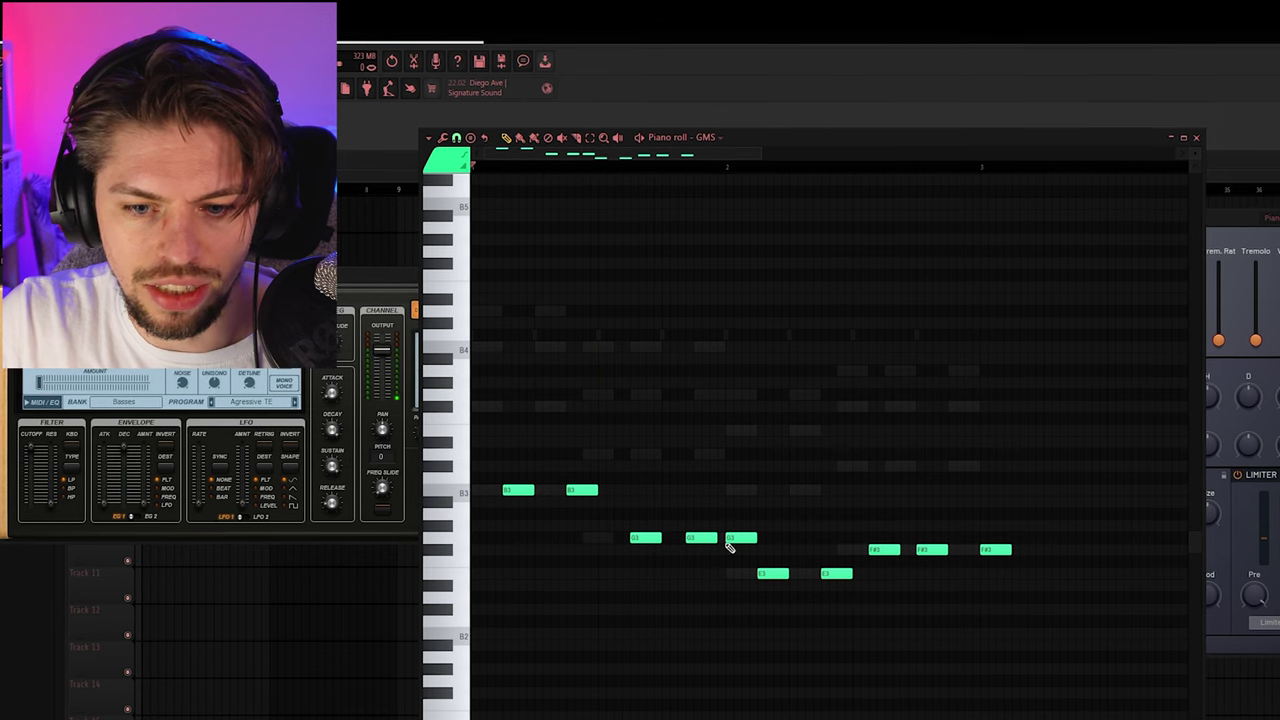
drag(771, 572, 767, 498)
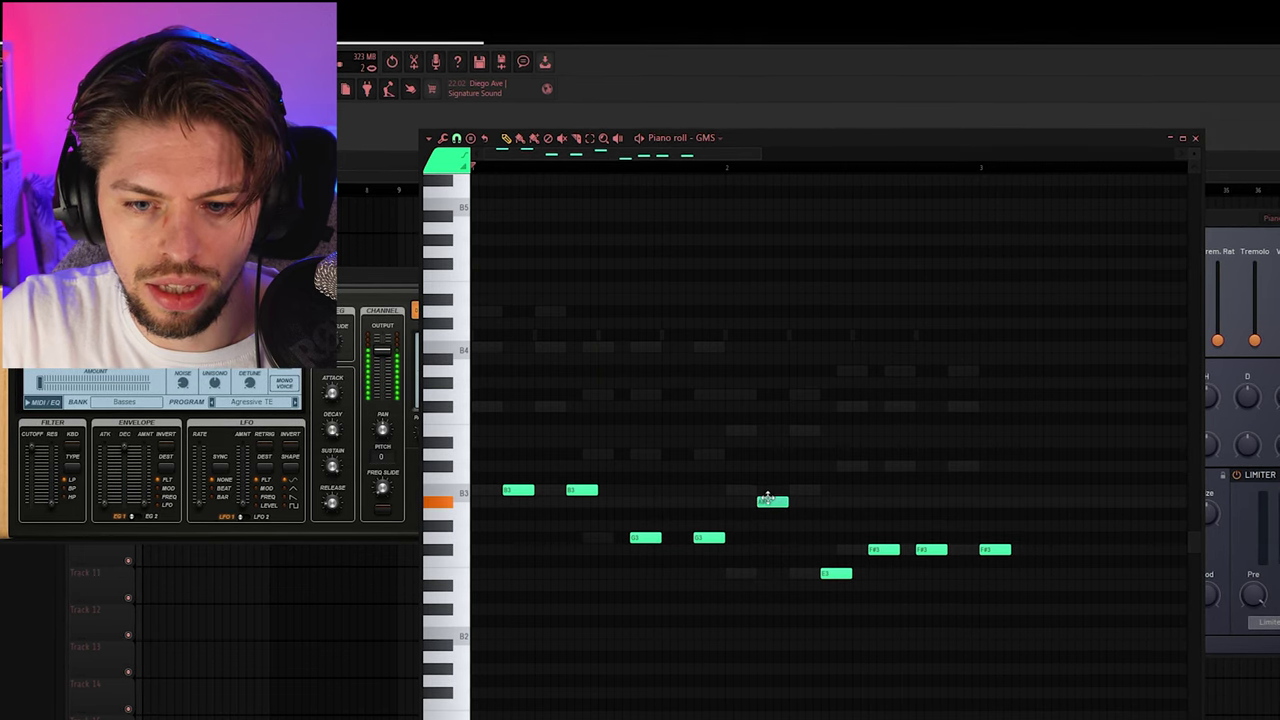
key(ctrl+Up)
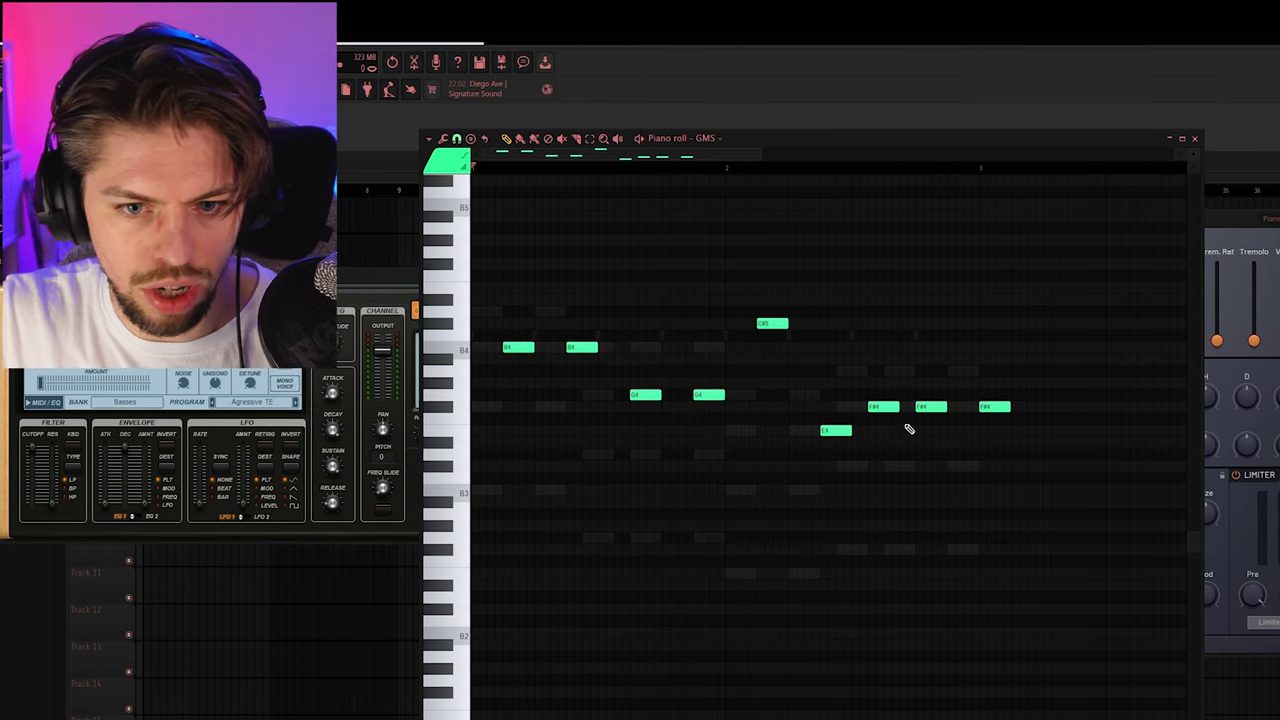
Play back the pattern and lower the C#5 bass note at the start of bar 2 to E4.
key(F6)
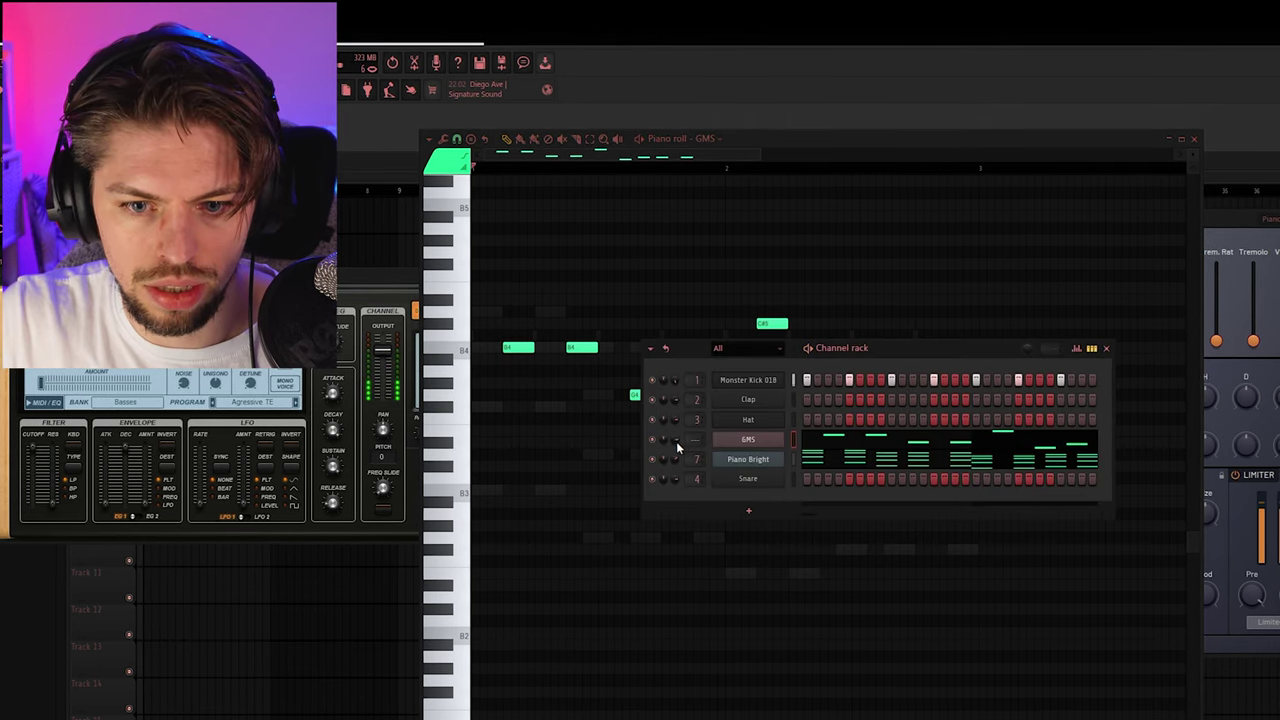
key(F7)
key(F7)
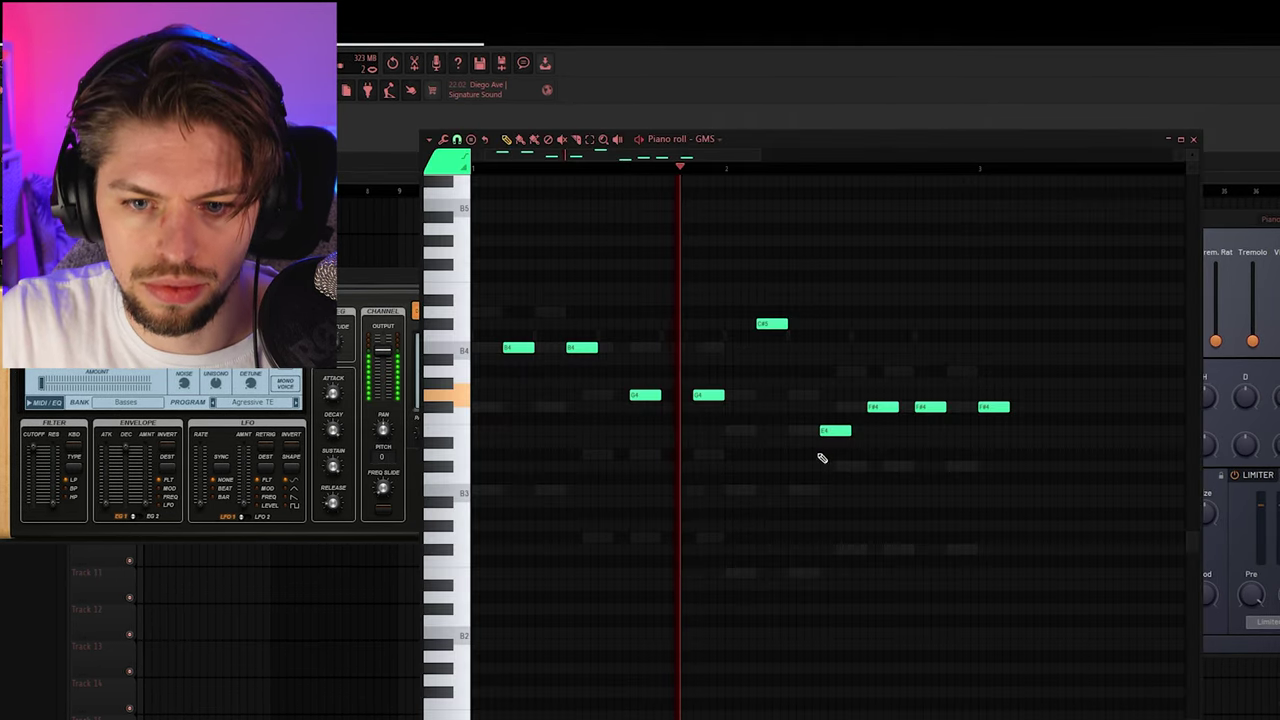
drag(756, 270, 826, 309)
key(ctrl+Down)
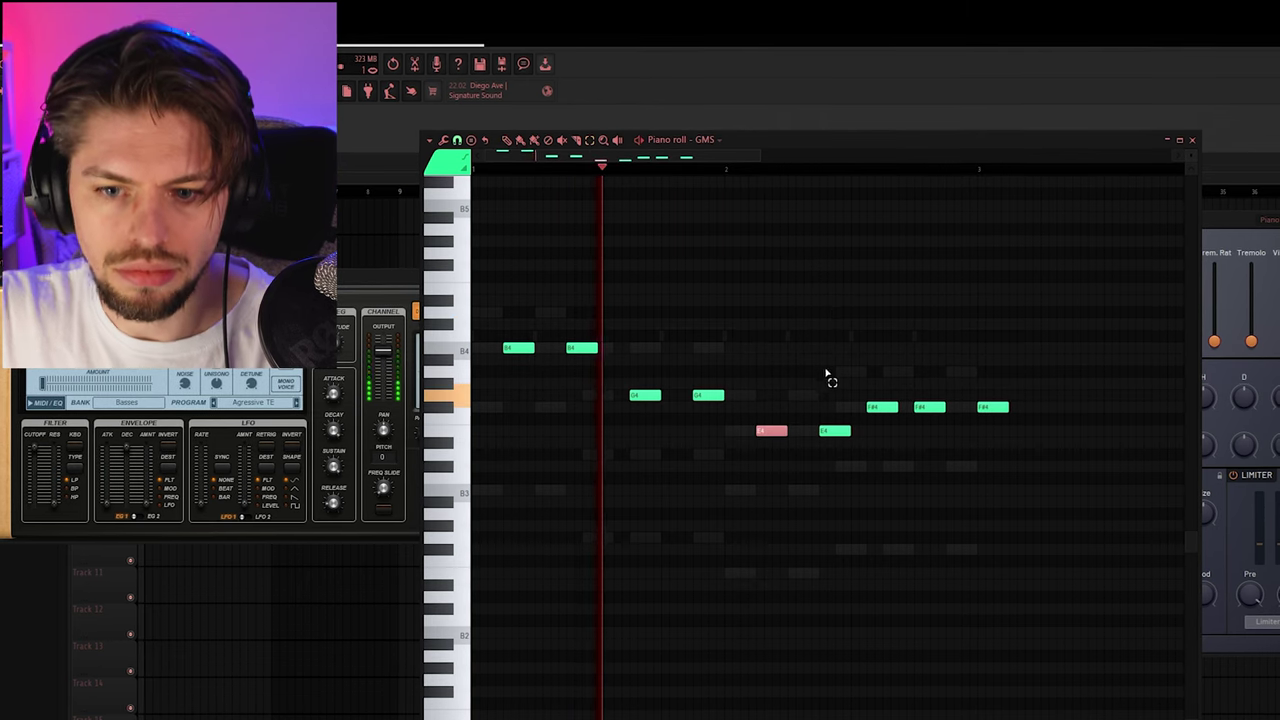
Move the final F#4 bass notes onto the off-beats and delete the surplus third one.
drag(862, 370, 1170, 443)
click(963, 463)
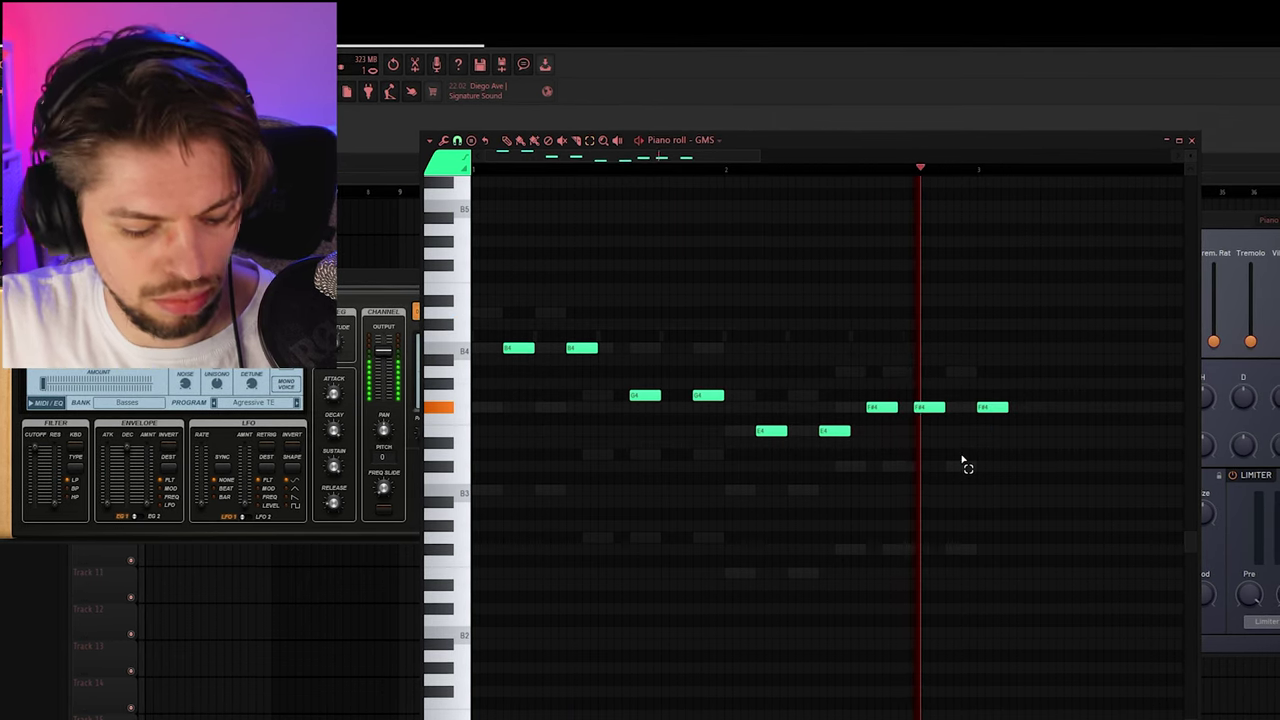
drag(898, 408, 960, 407)
right_click(992, 407)
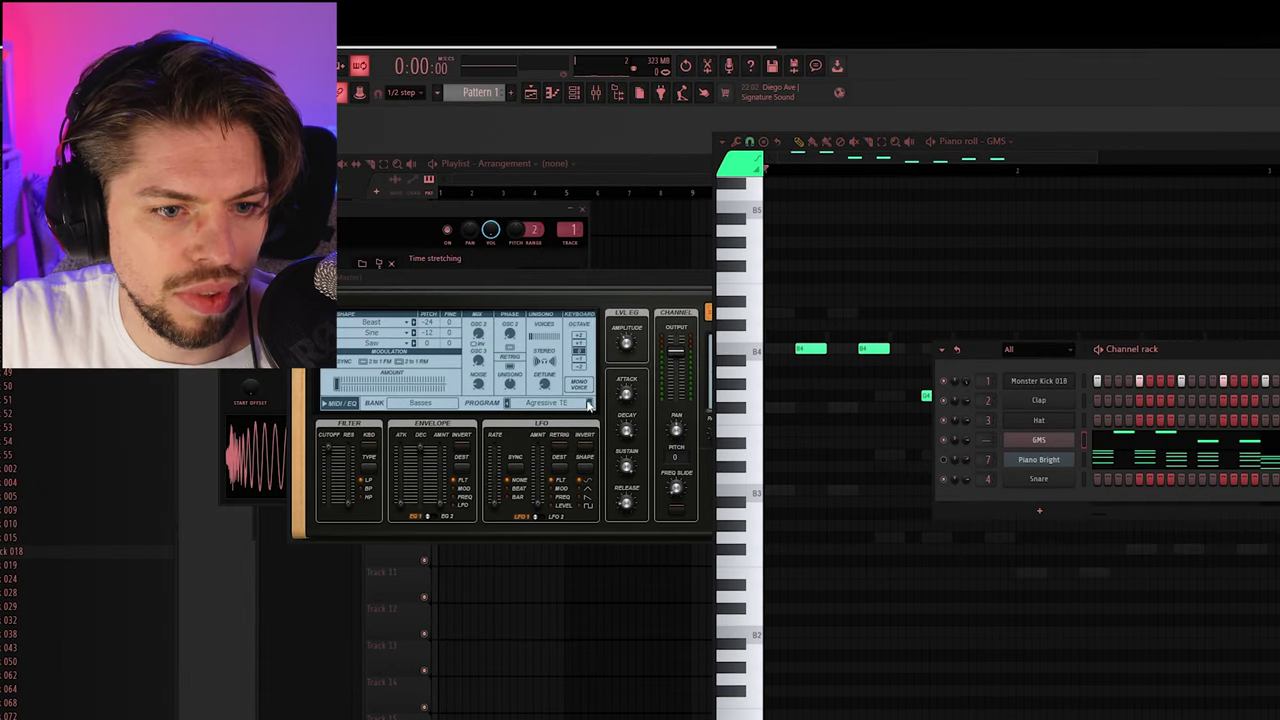
Load the Analog Bass 1 TE preset from the Basses bank in the GMS synthesizer.
click(571, 406)
click(684, 387)
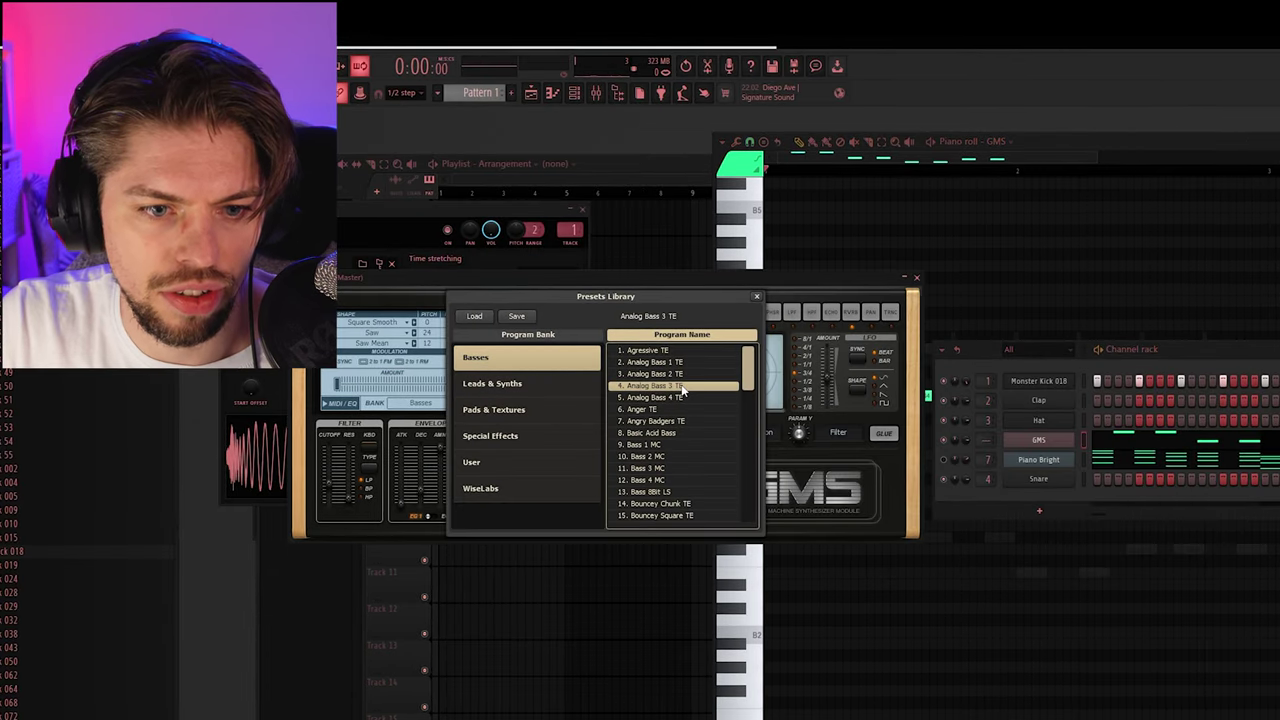
key(Up)
key(Up)
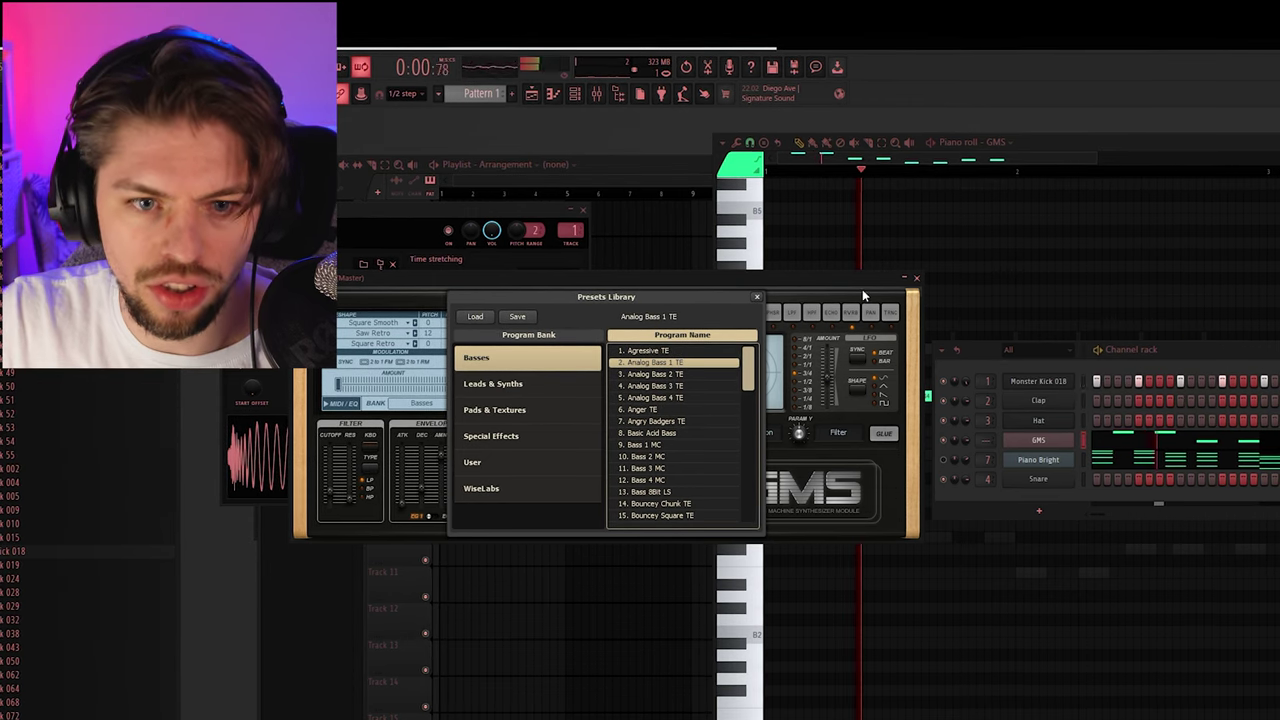
click(757, 298)
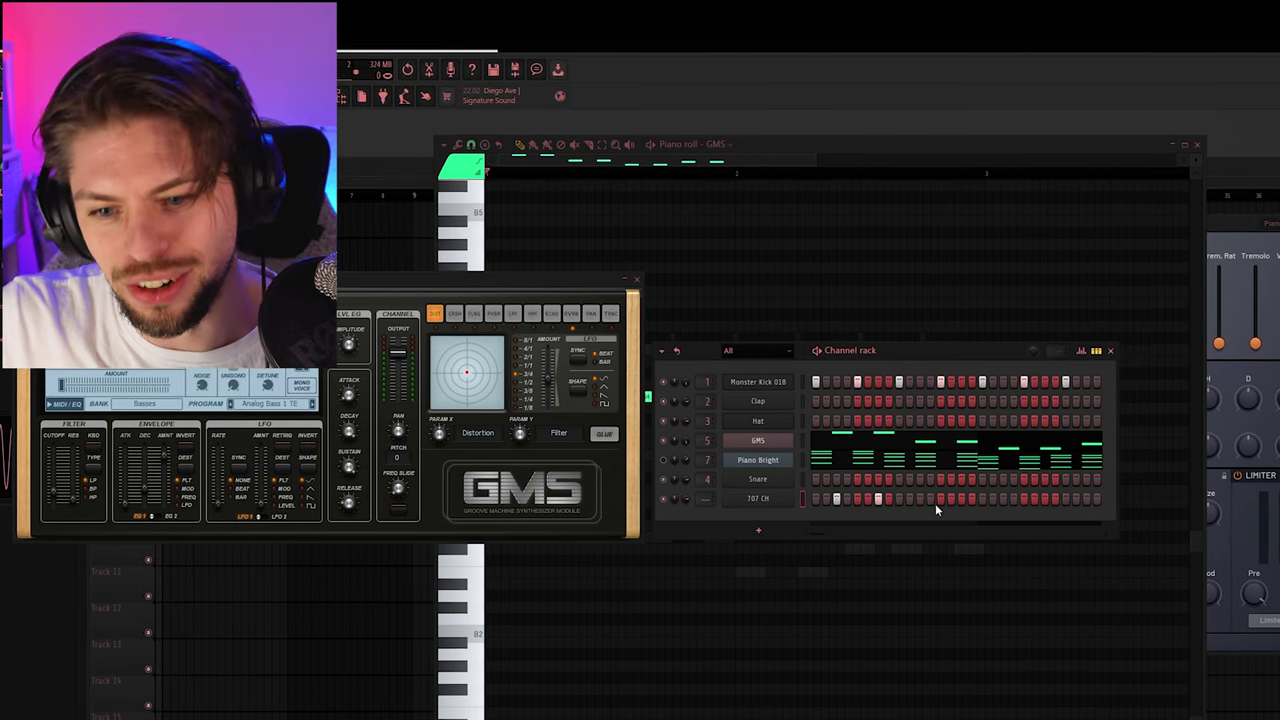
Complete the off-beat hits on the 707 CH channel through to the end of the pattern and toggle playback.
click(1082, 498)
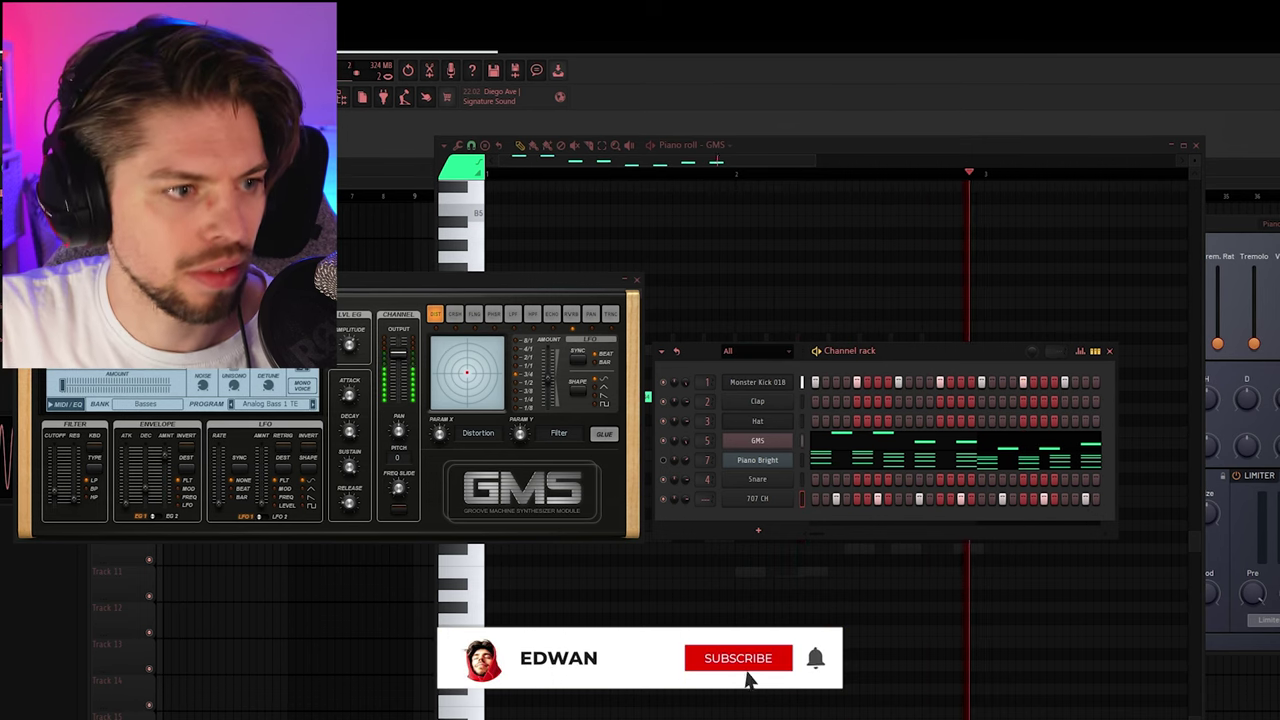
key(space)
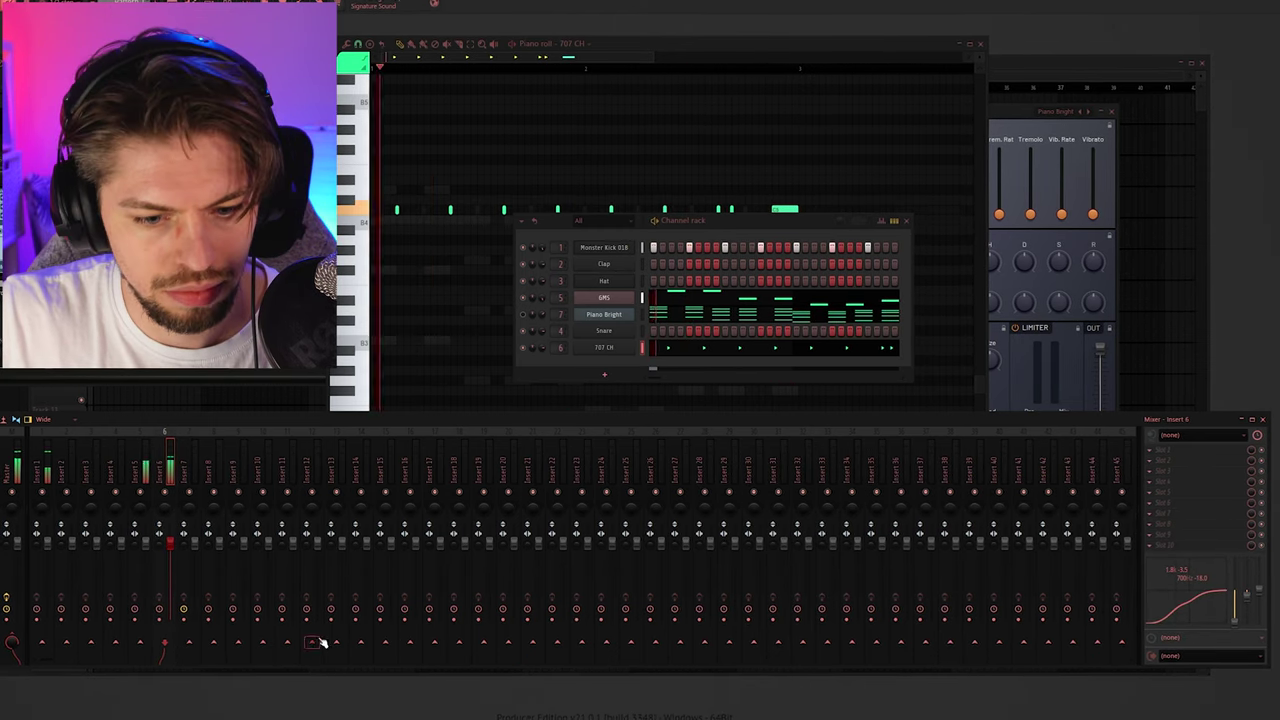
Route the hi-hat mixer track (Insert 6) to the reverb track on Insert 12 and load Fruity Reeverb 2 there.
click(318, 642)
click(1165, 503)
mouse_move(1177, 516)
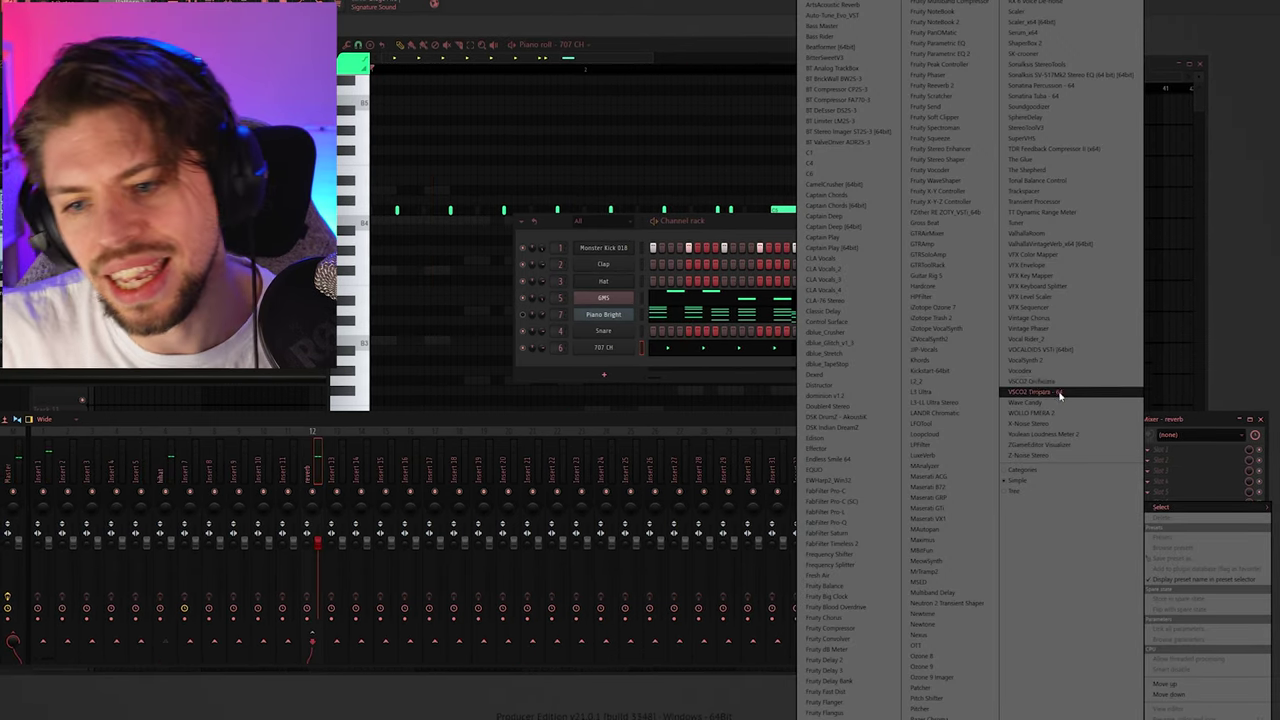
click(953, 90)
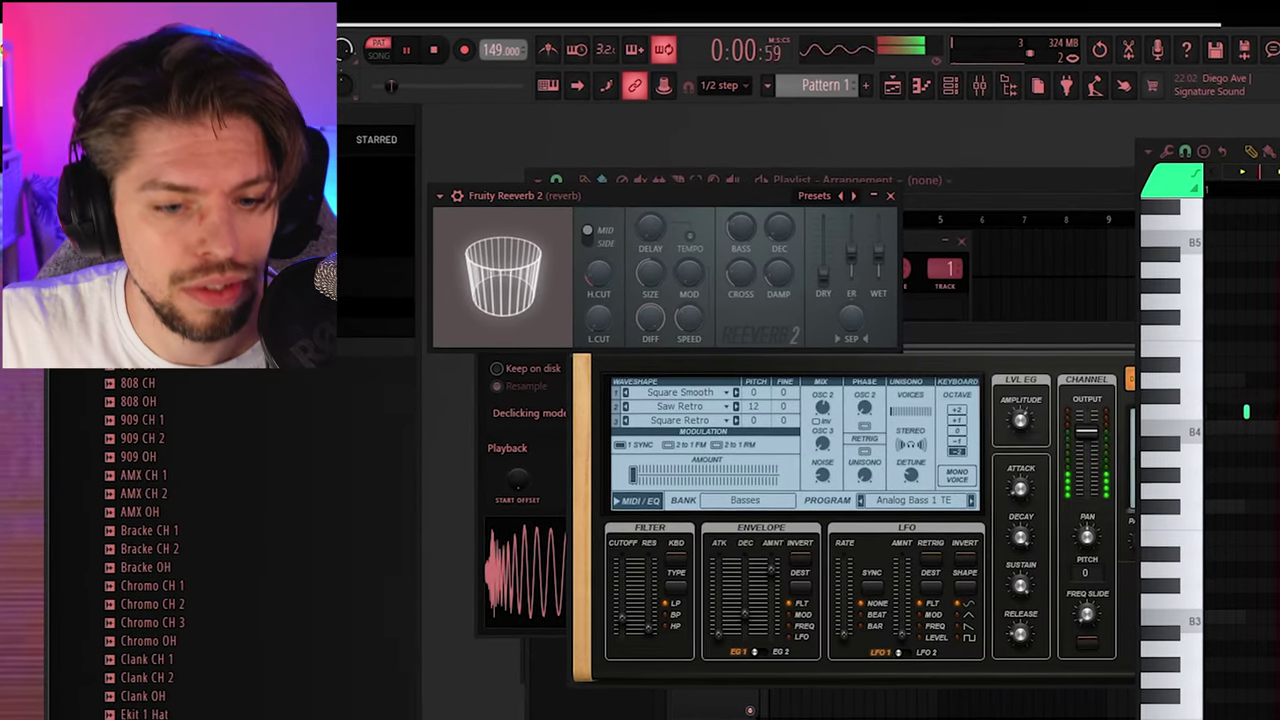
Audition the reverb during playback and switch Fruity Reeverb 2 to the Drum Room preset.
key(space)
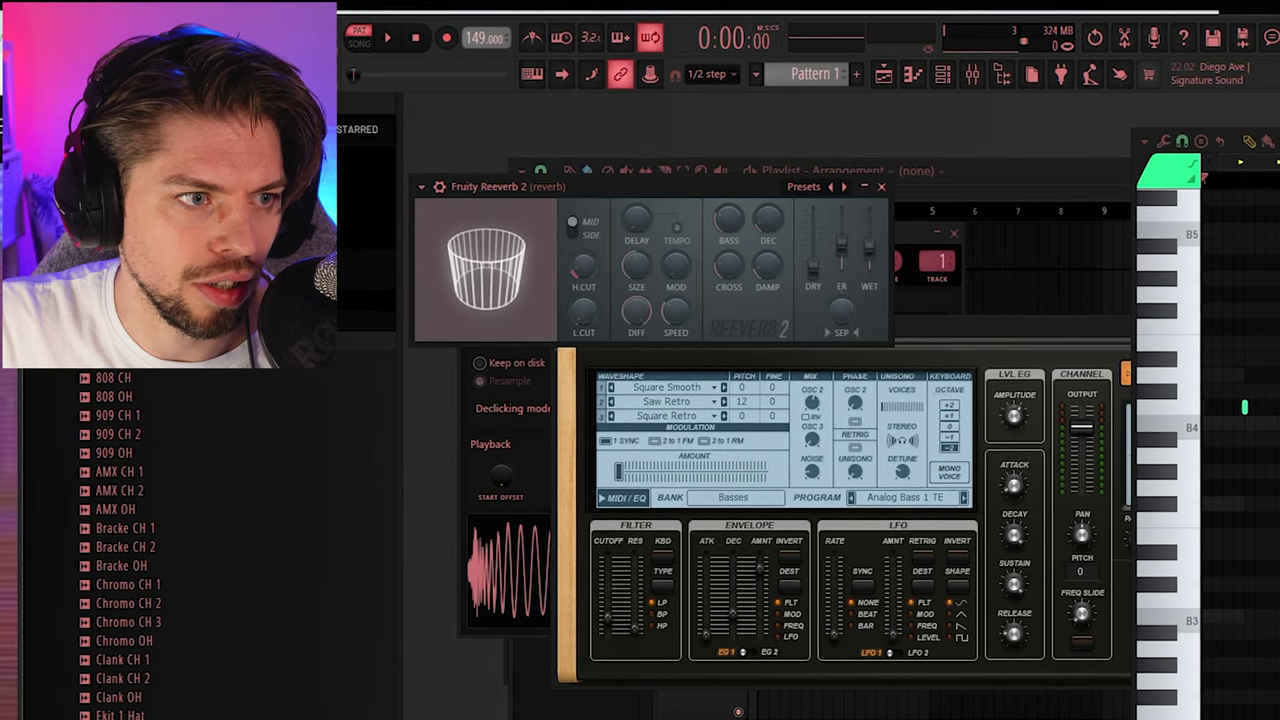
key(space)
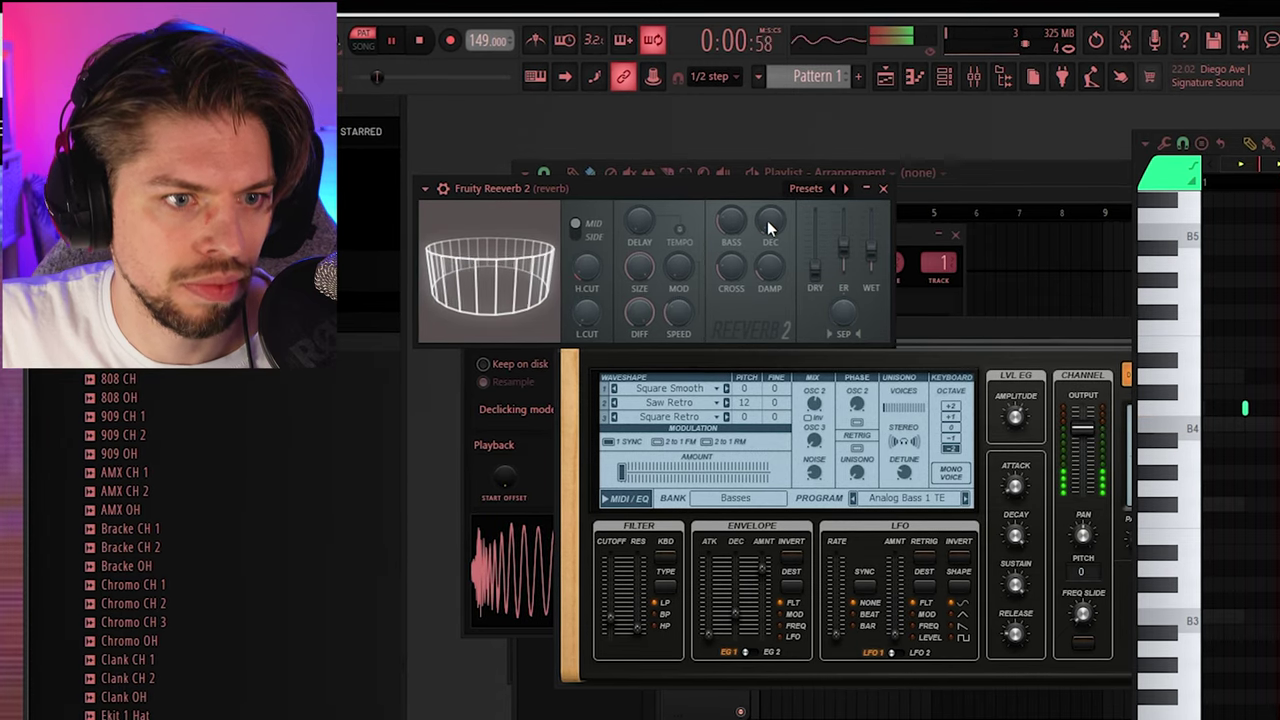
click(846, 188)
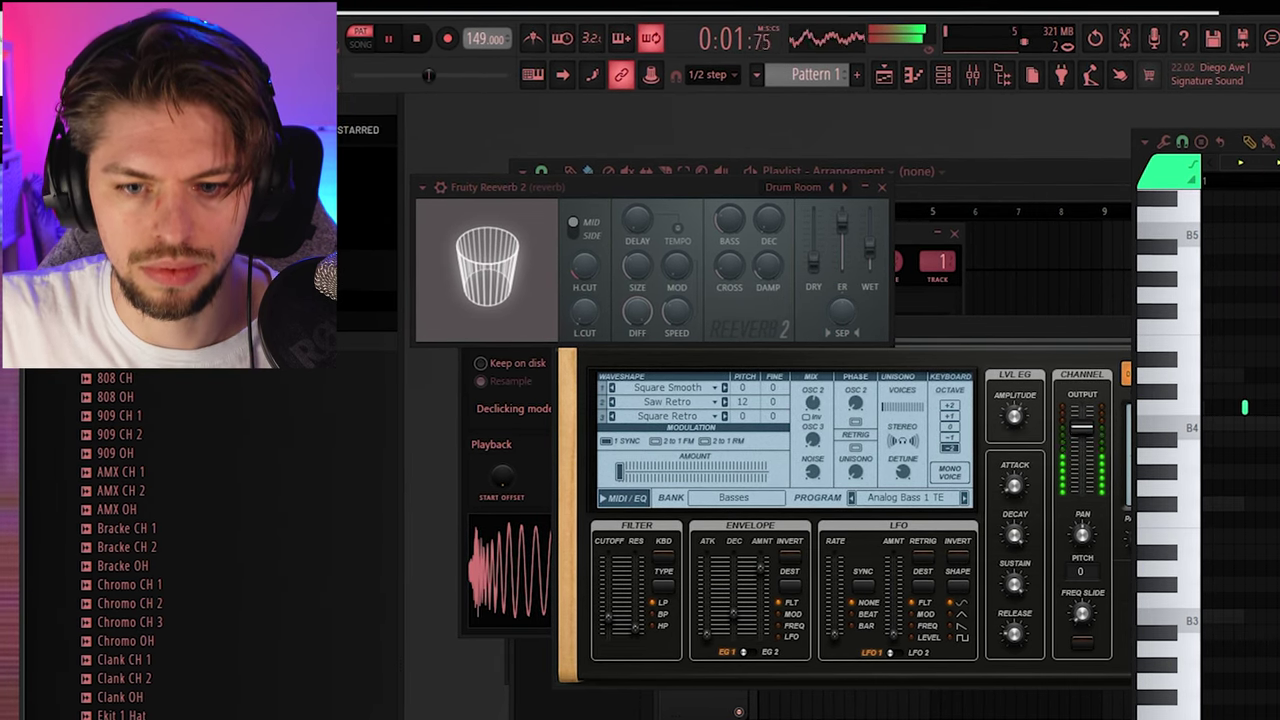
Set up a low cut in Fruity Parametric EQ 2 on the piano mixer track and toggle playback.
key(F9)
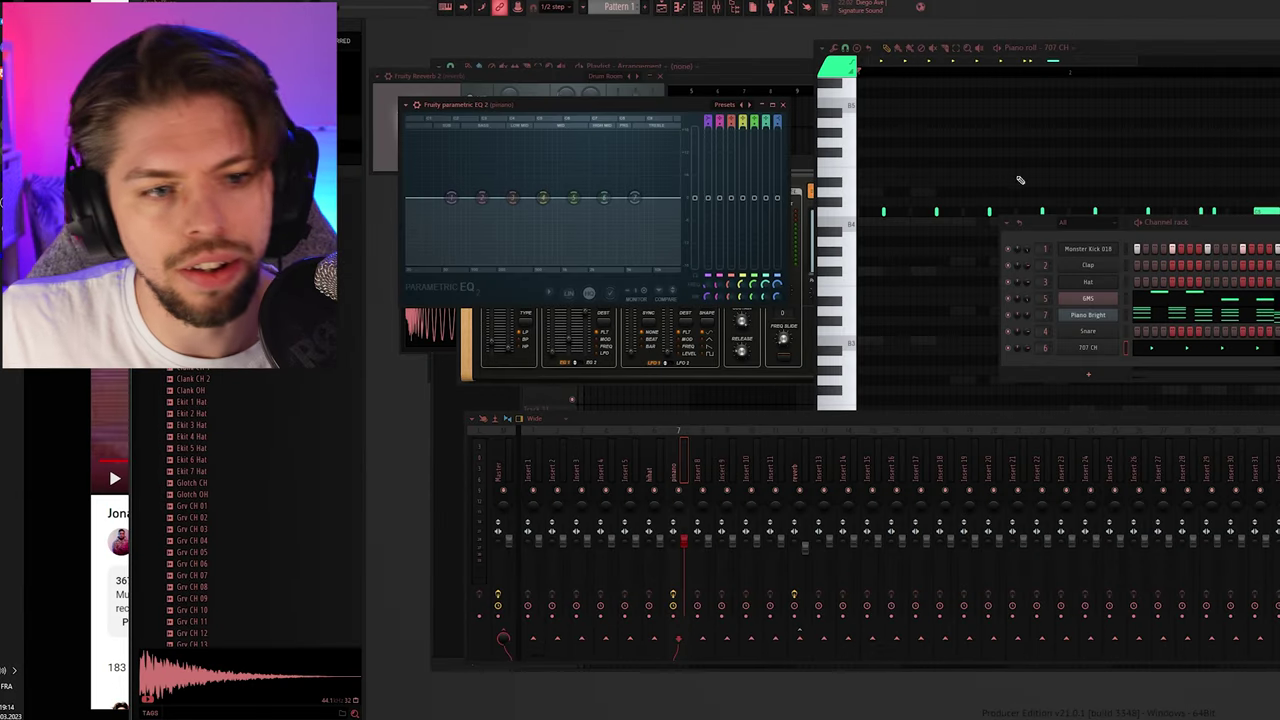
click(468, 212)
key(space)
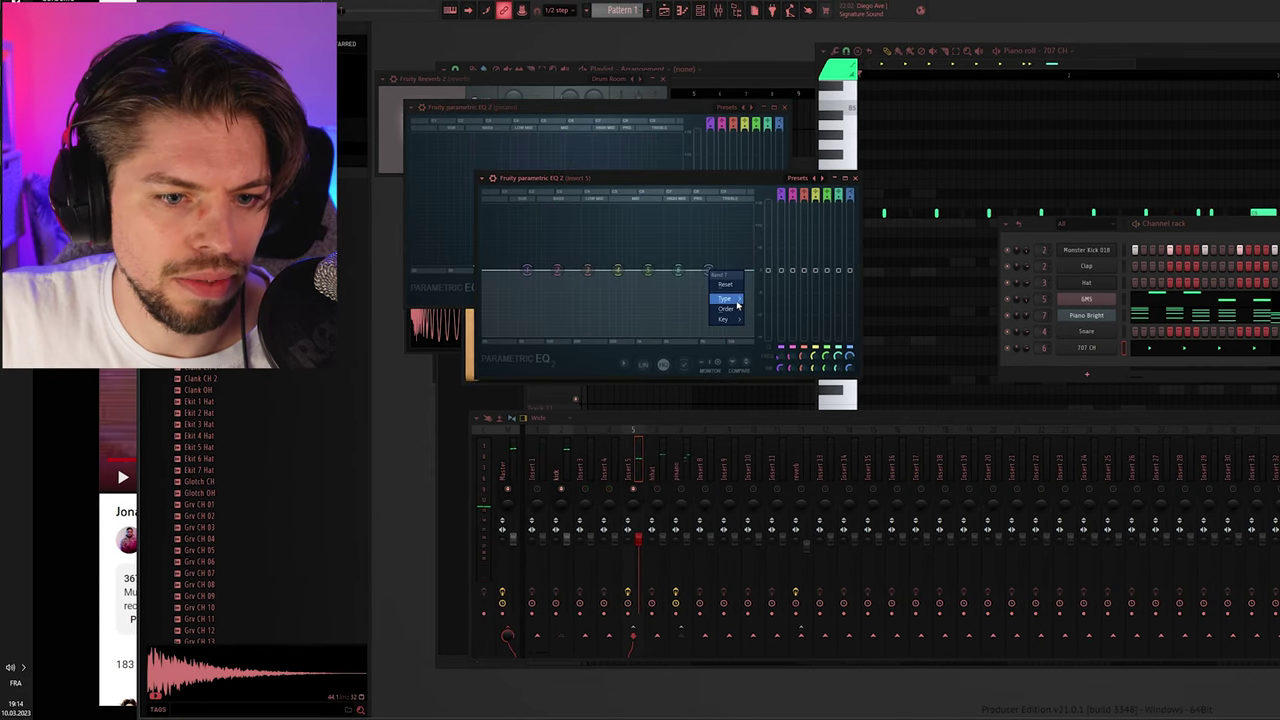
Set band 7 of the Parametric EQ 2 on Insert 5 to low-pass and adjust its cutoff during playback.
click(765, 308)
key(space)
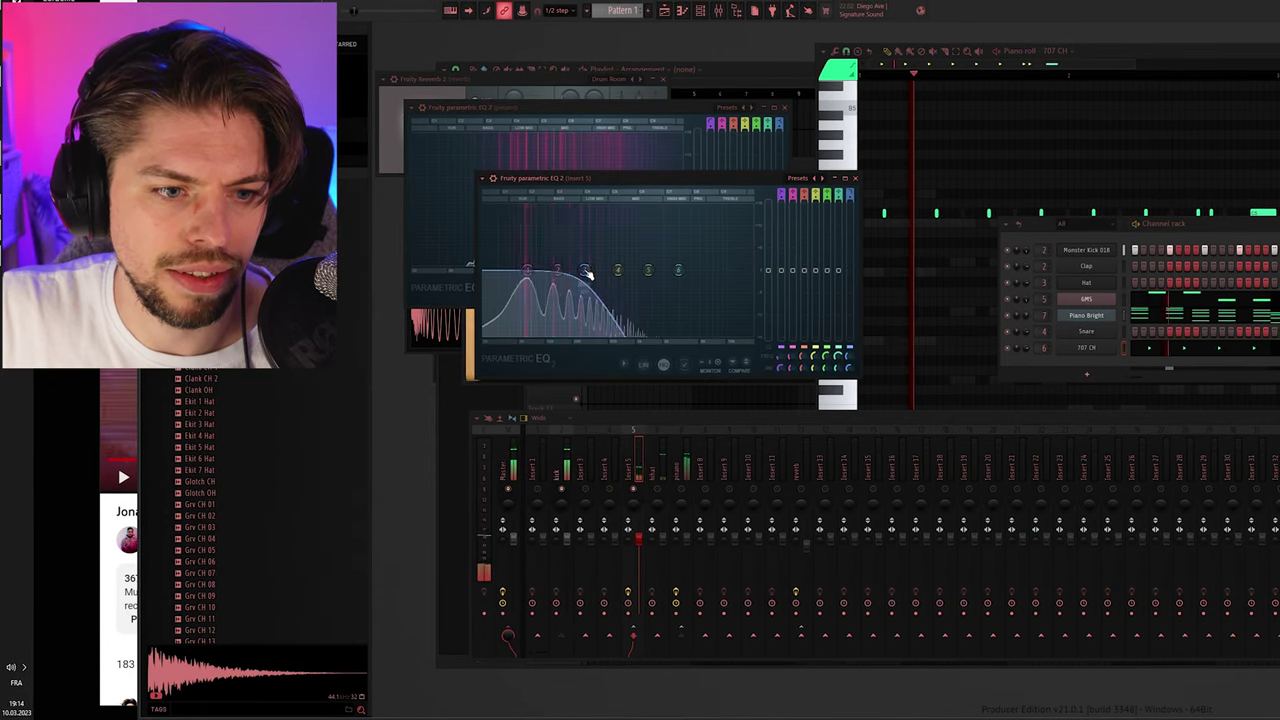
drag(587, 274, 617, 274)
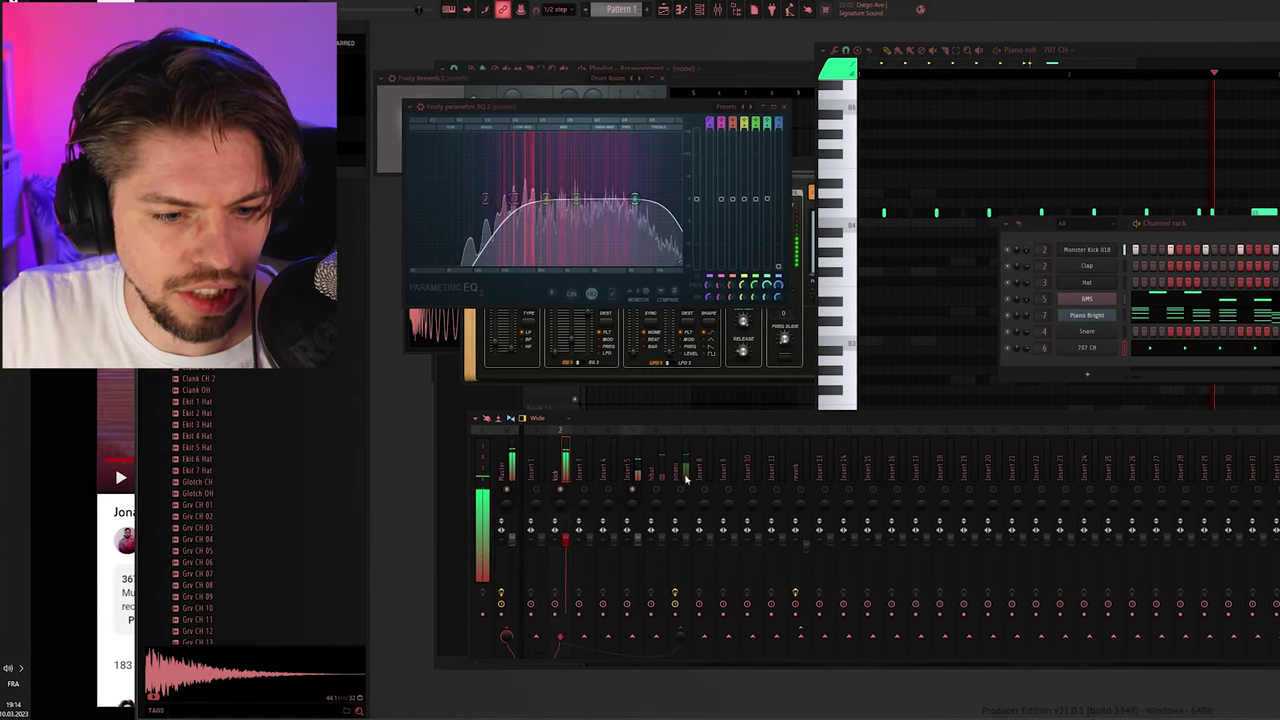
Route the piano mixer track to the bass track and set the piano's Fruity Limiter sidechain input to kick.
click(686, 479)
key(space)
right_click(640, 636)
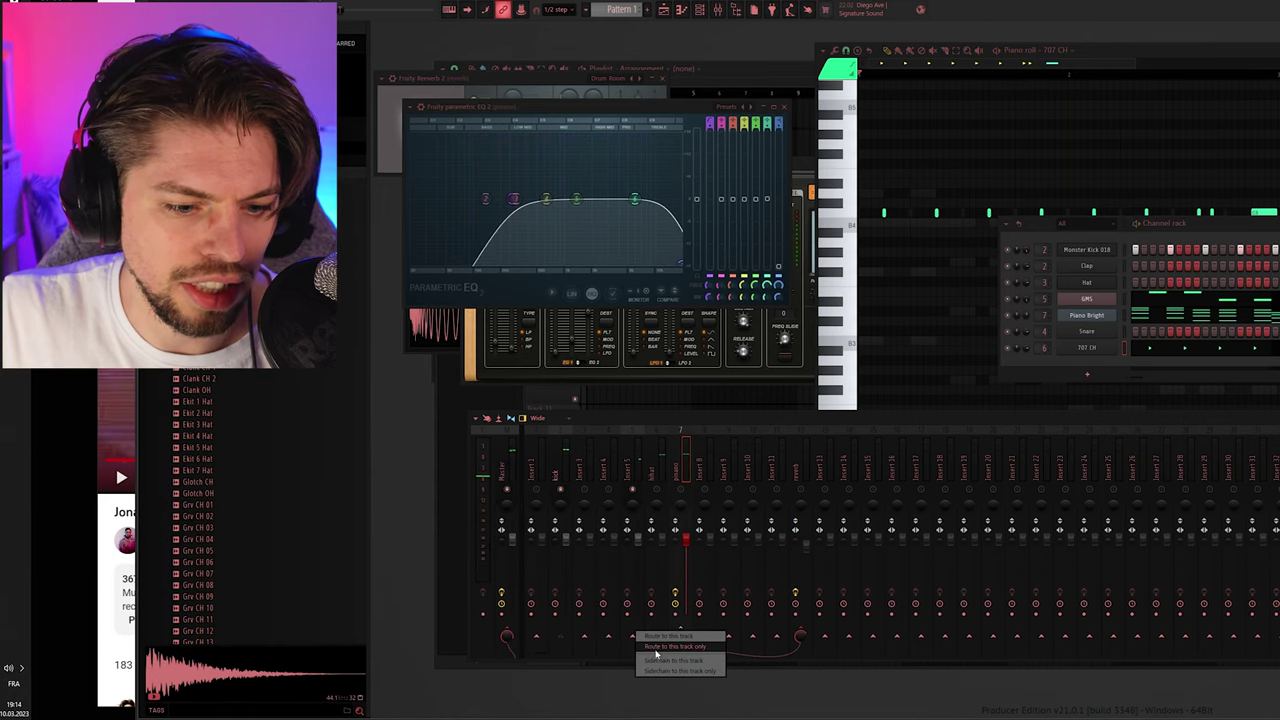
click(657, 648)
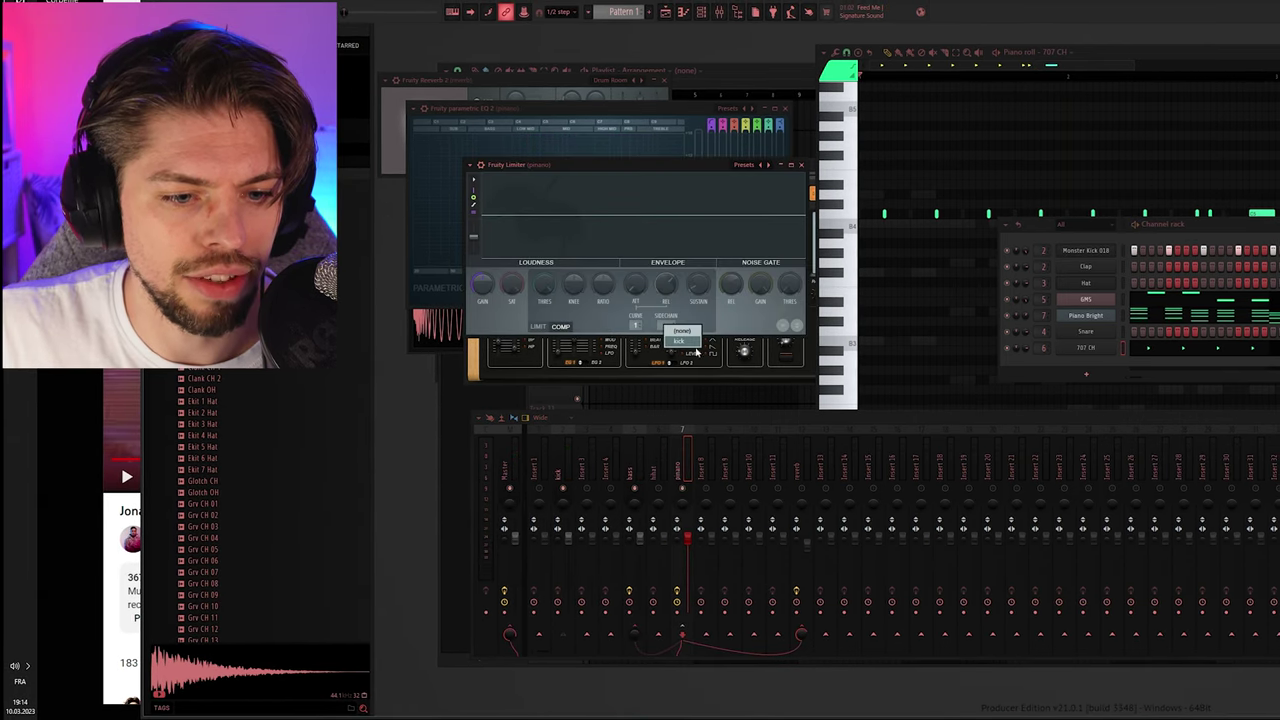
click(686, 342)
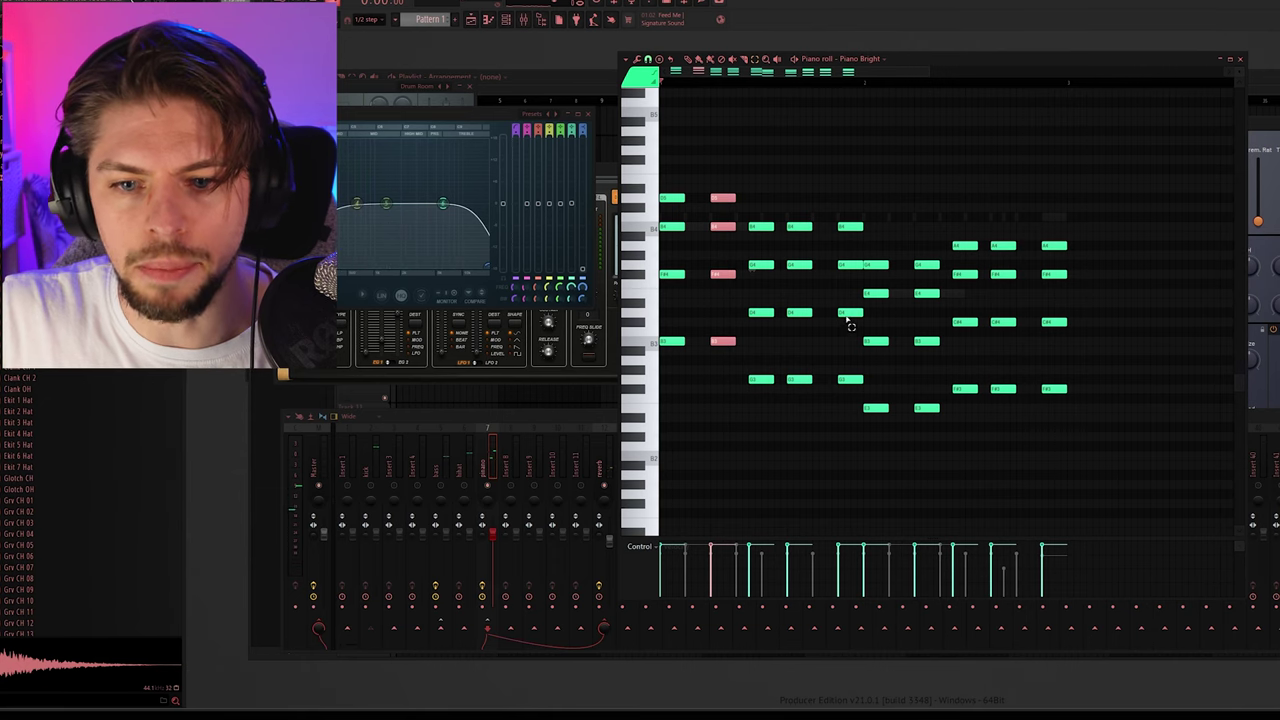
Add the second E3 chord in bar 2 to the note selection in the Piano Bright piano roll and toggle playback.
drag(890, 232, 838, 440)
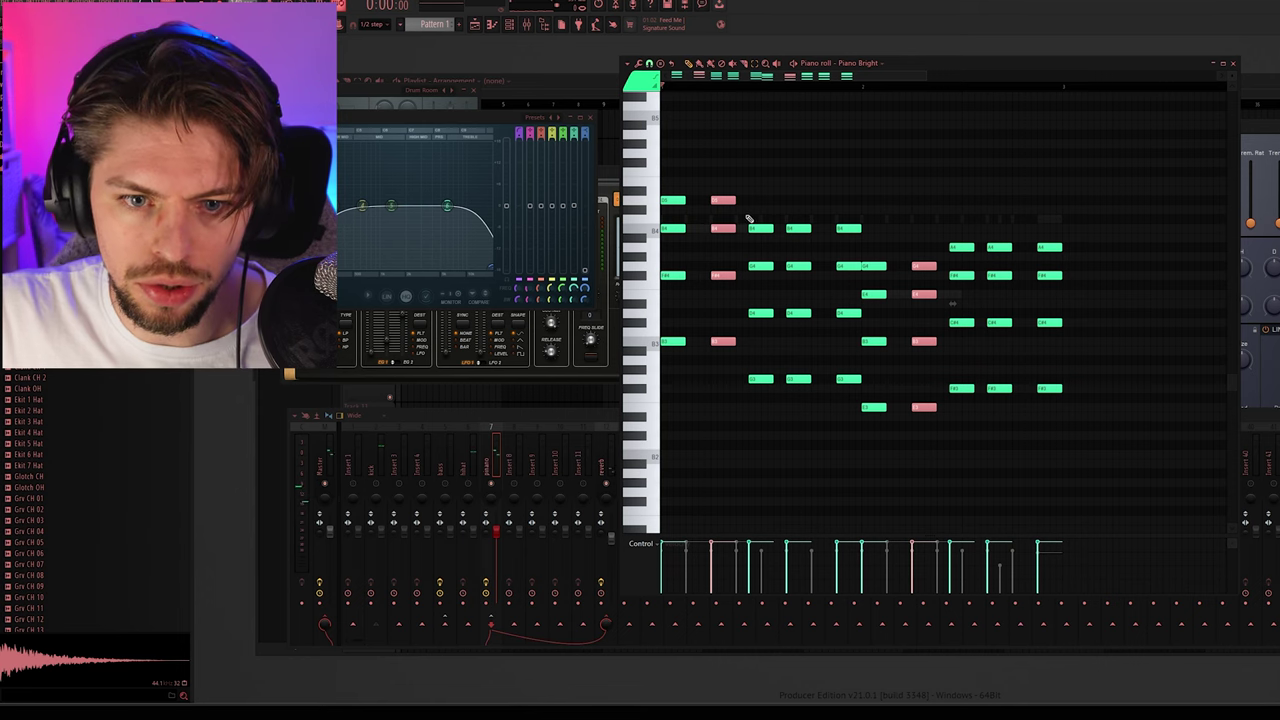
key(space)
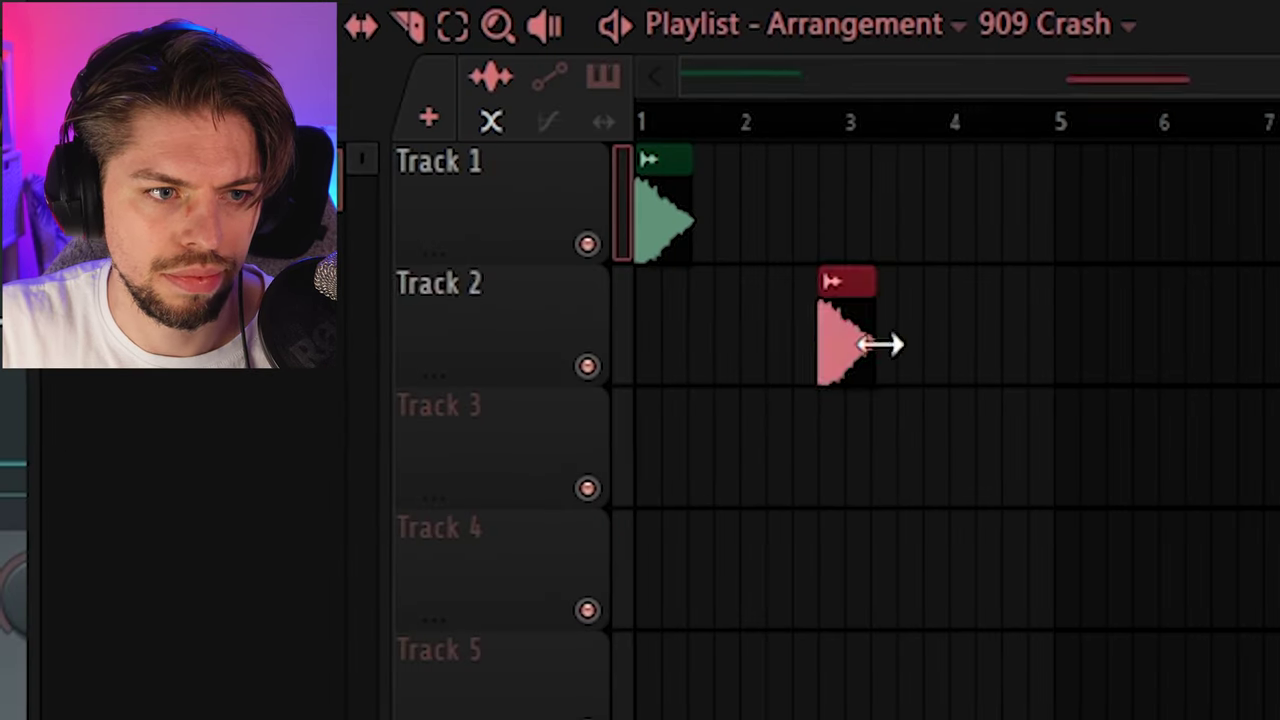
Delete the 909 Crash clip from Track 2 in the playlist.
right_click(870, 343)
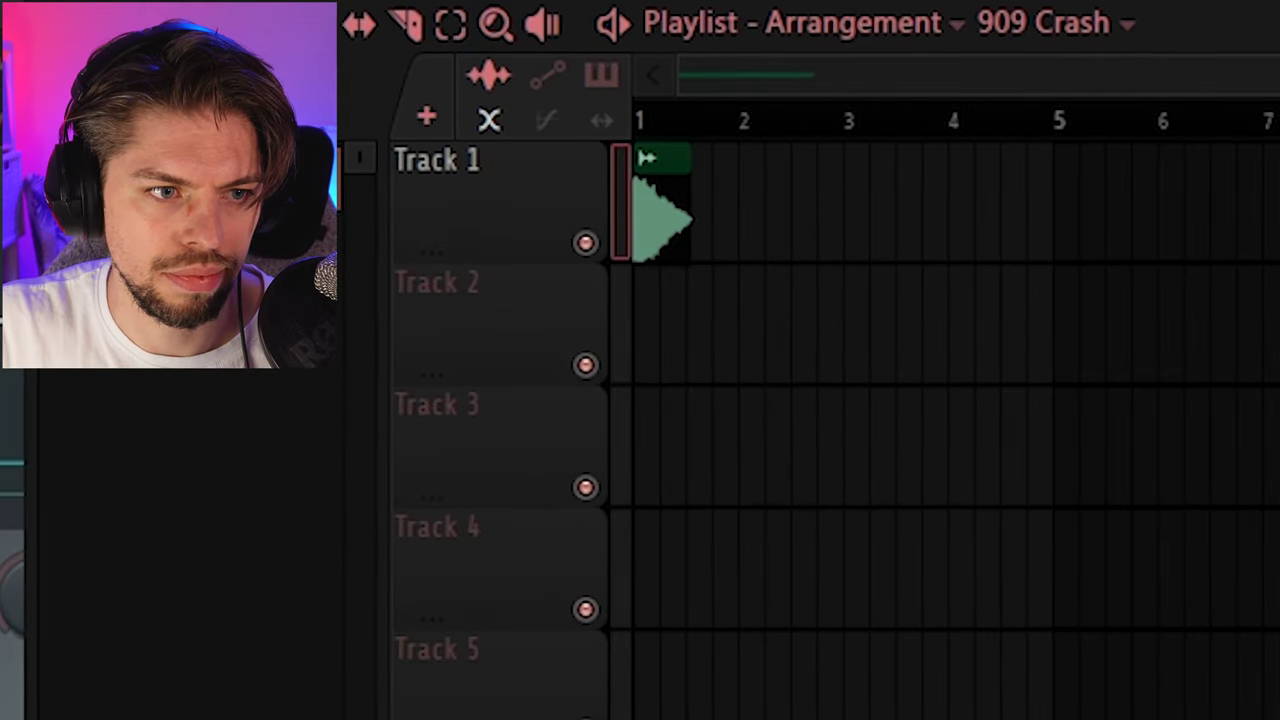
click(700, 330)
right_click(663, 318)
key(Escape)
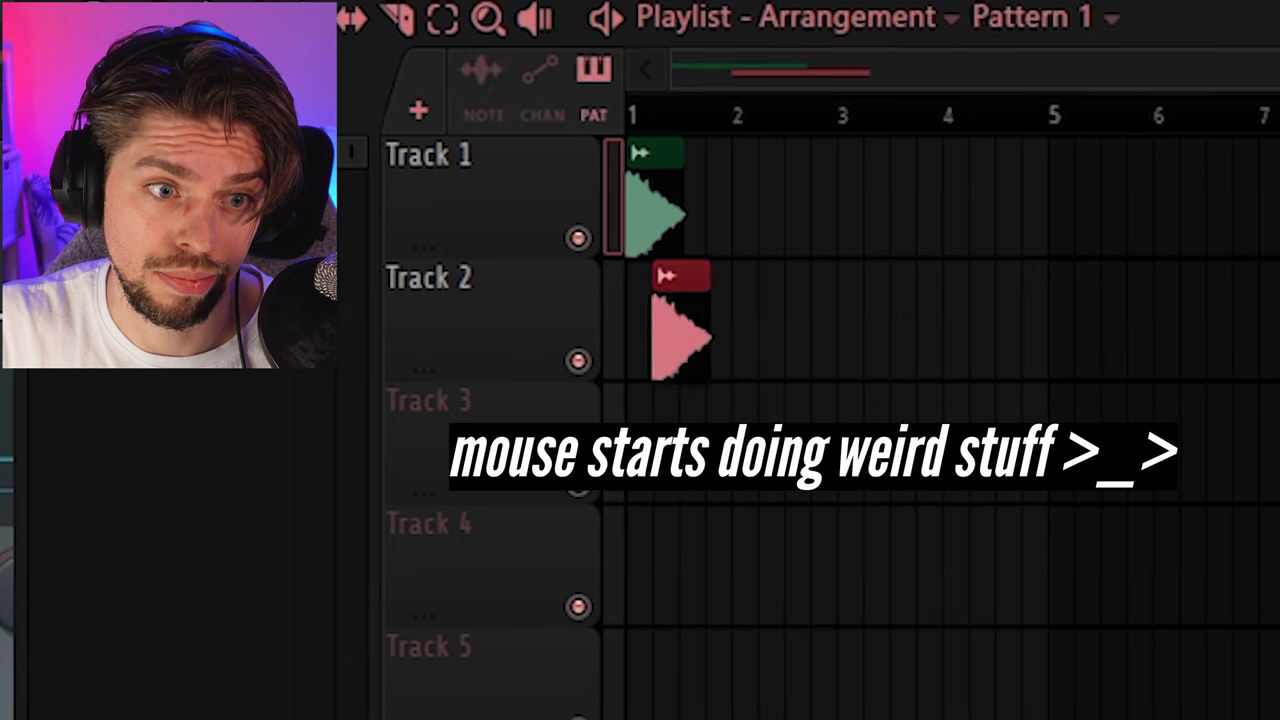
click(680, 395)
right_click(680, 320)
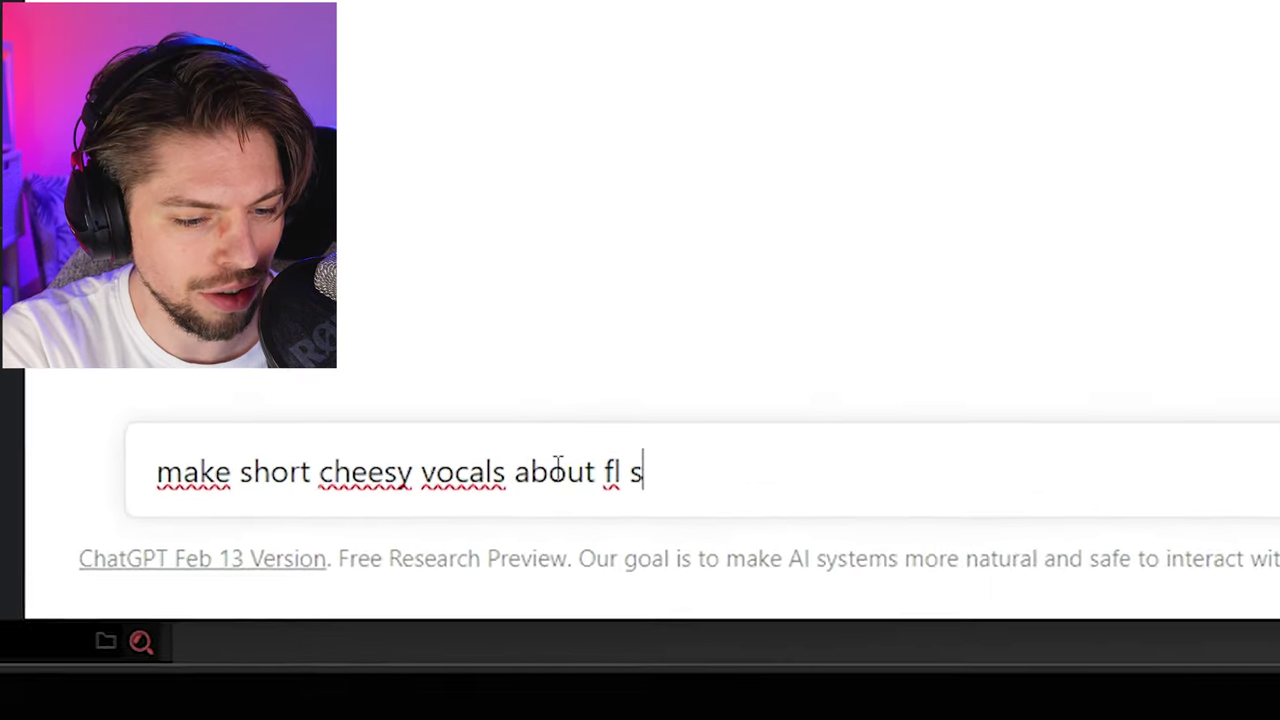
Switch to ChatGPT and write a prompt to make short cheesy vocals about fl studio.
text(tudio)
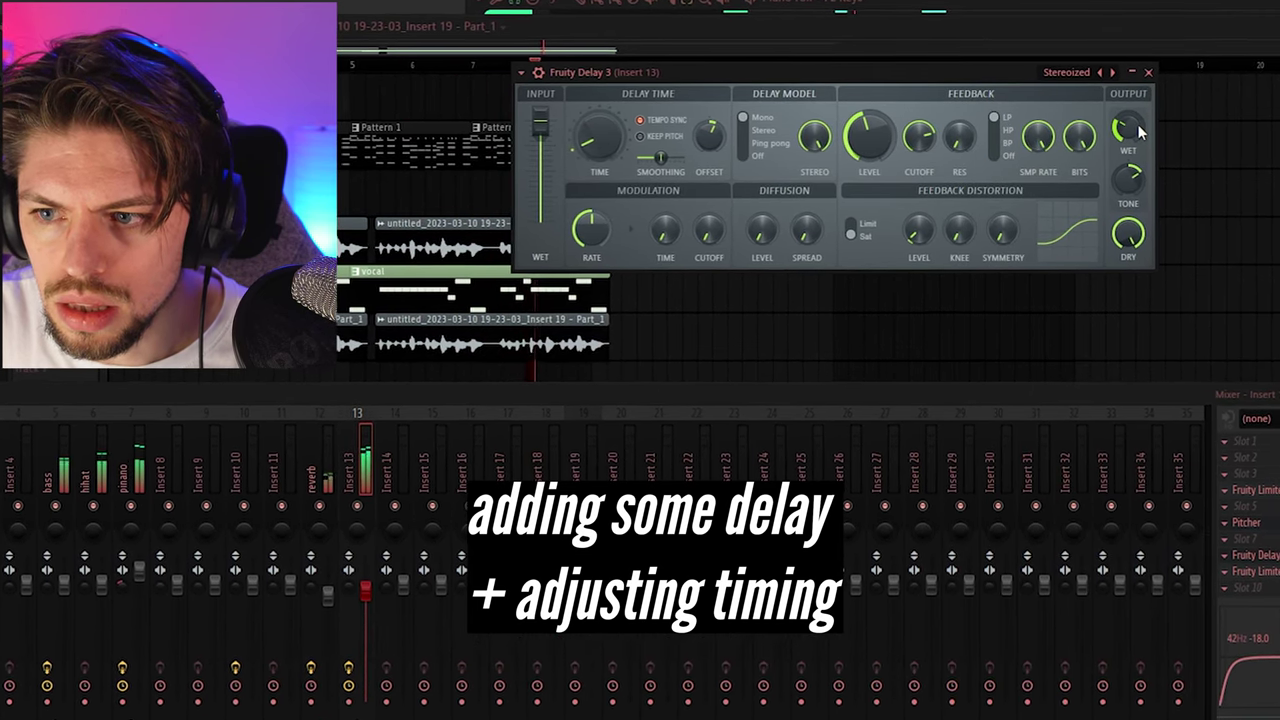
Switch back to FL Studio and select the empty effect slot 2 on the Insert 13 mixer track.
click(1246, 460)
mouse_move(1246, 468)
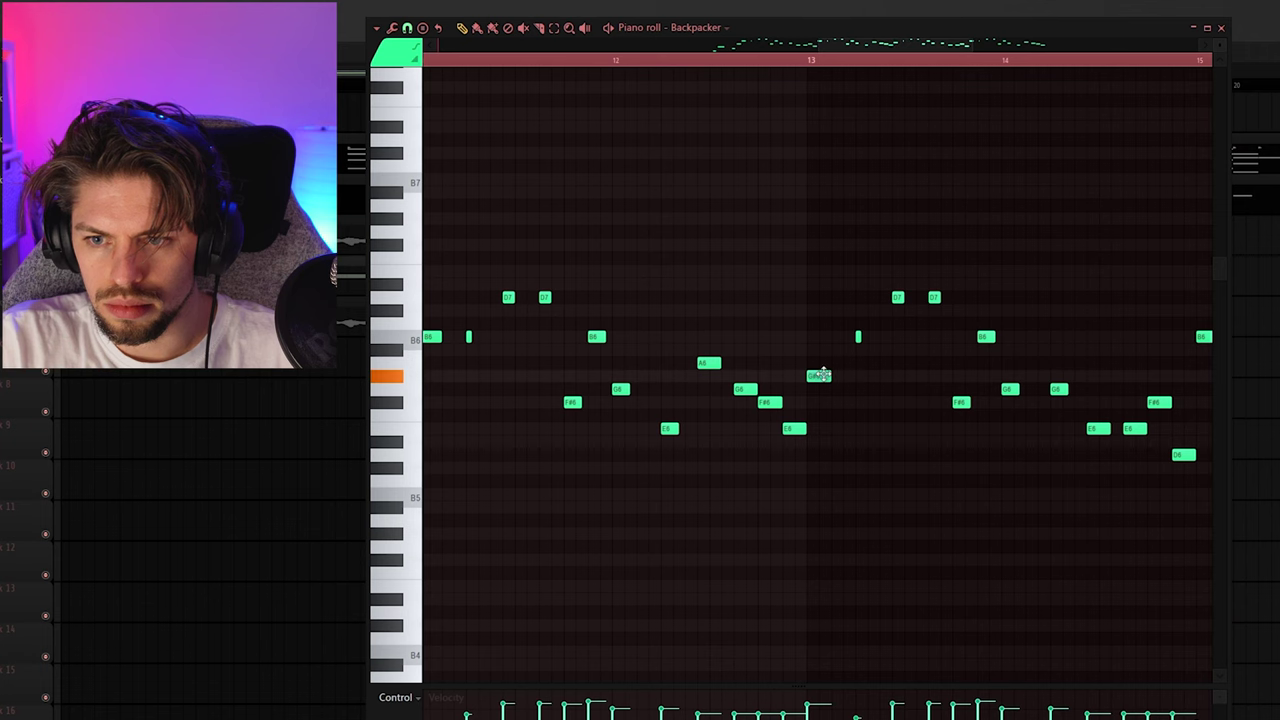
Show the channel rack in front of the playlist and reposition its window during playback.
scroll(908, 402, down, 5)
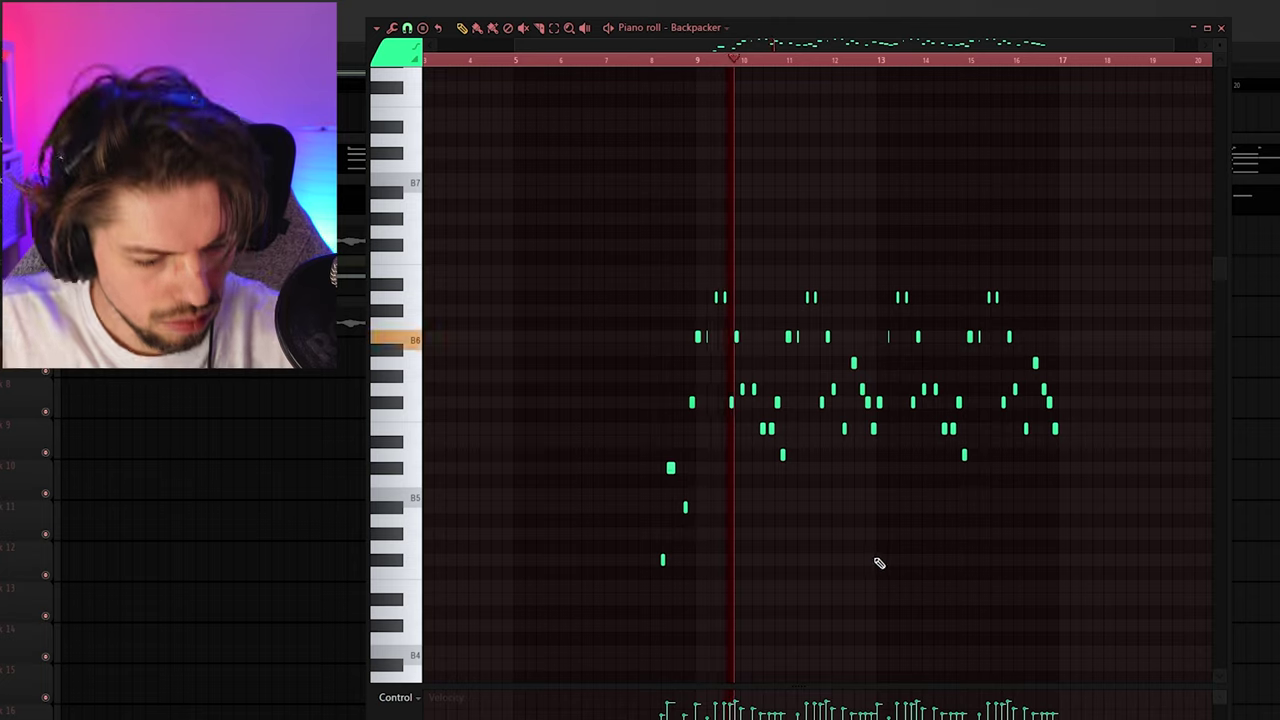
key(F6)
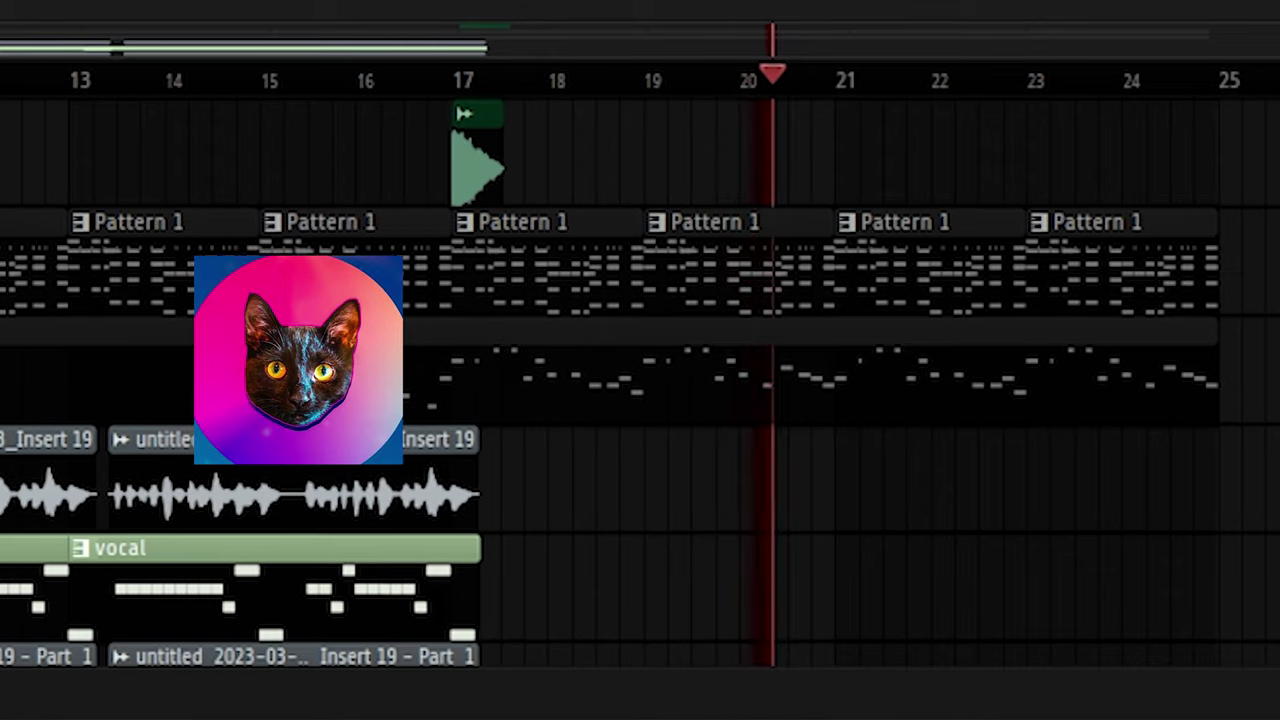
key(F6)
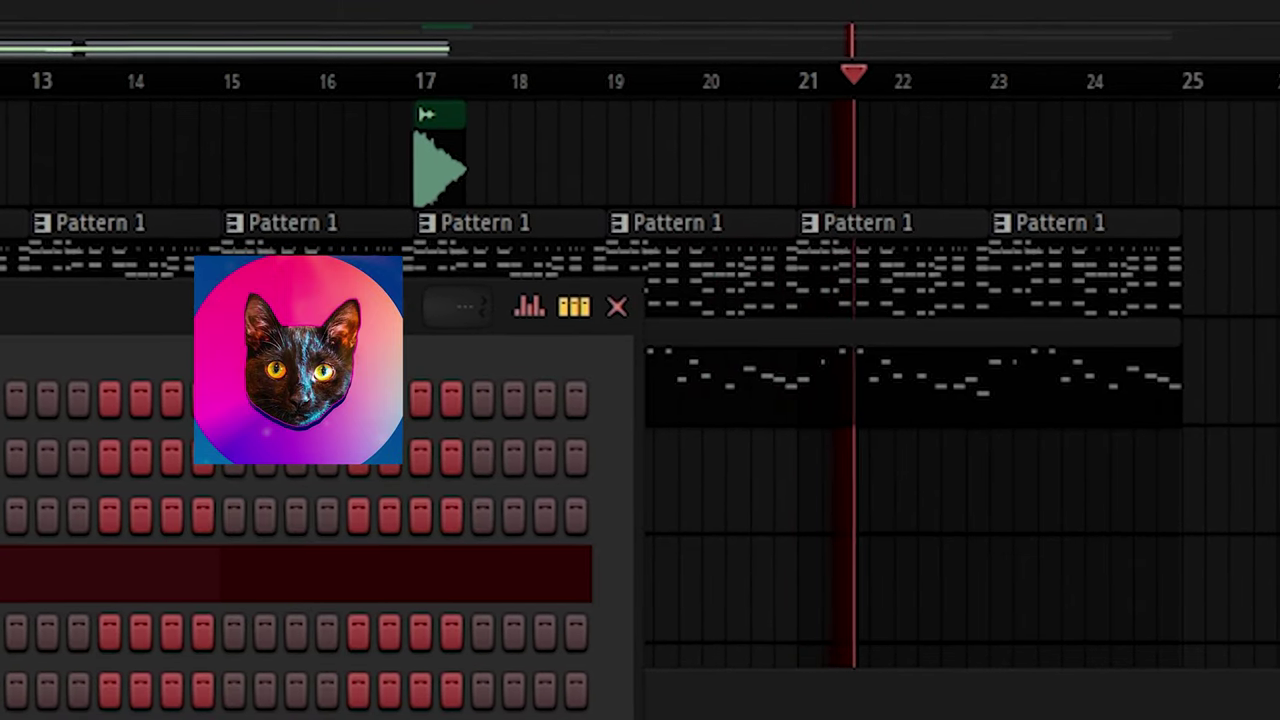
drag(25, 314, 275, 168)
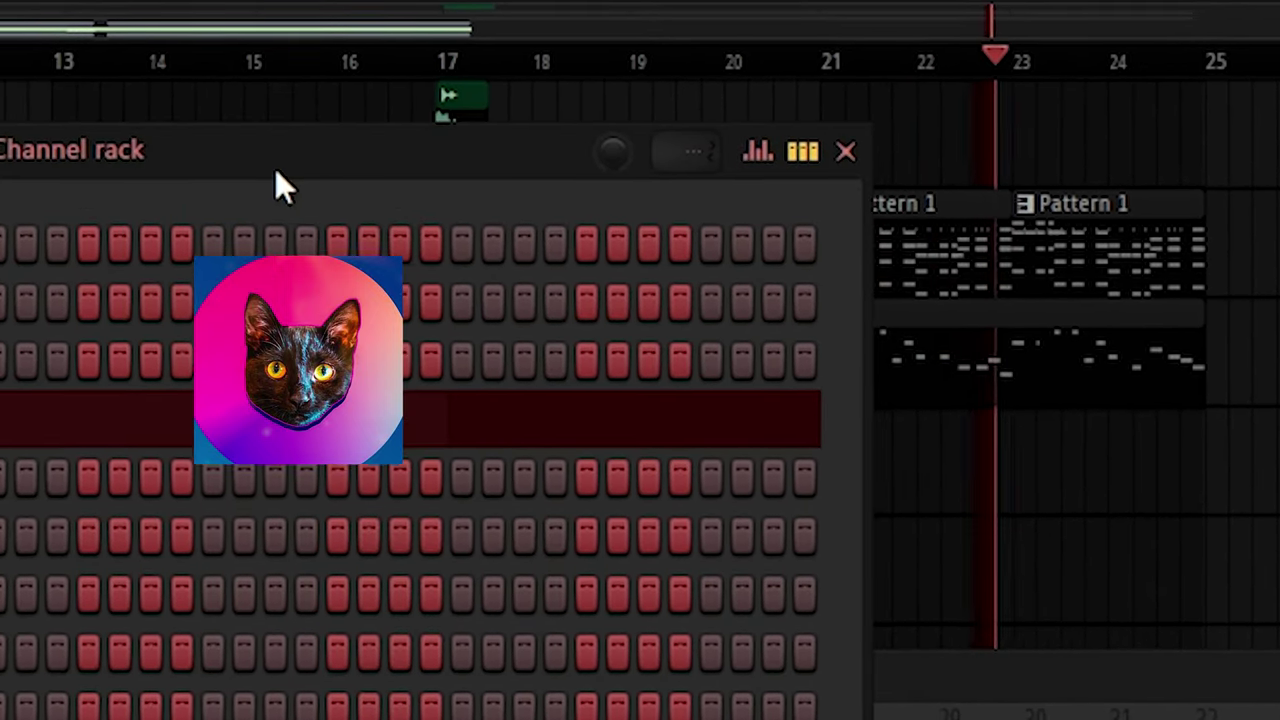